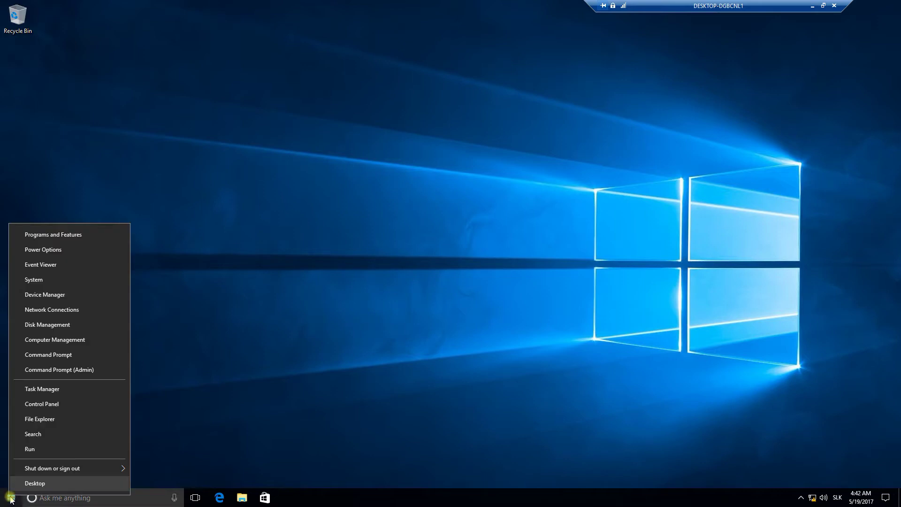
- Unpin the Mail, Xbox and Groove Music tiles, then drag Movies & TV beside Calendar in Life at a glance
click(11, 497)
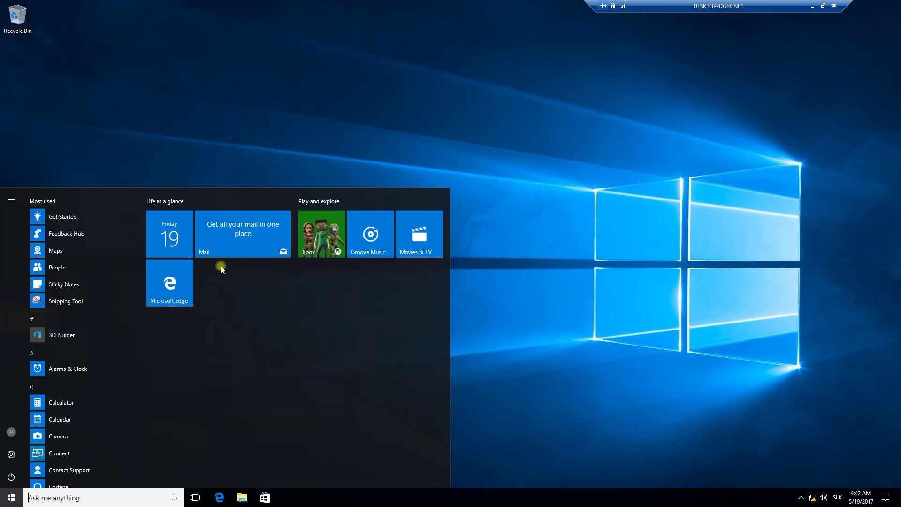
right_click(236, 235)
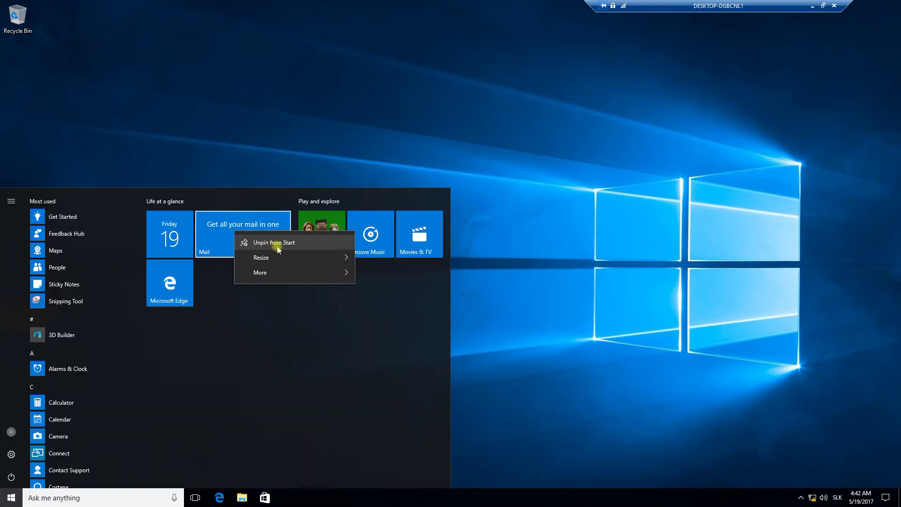
click(275, 240)
right_click(174, 242)
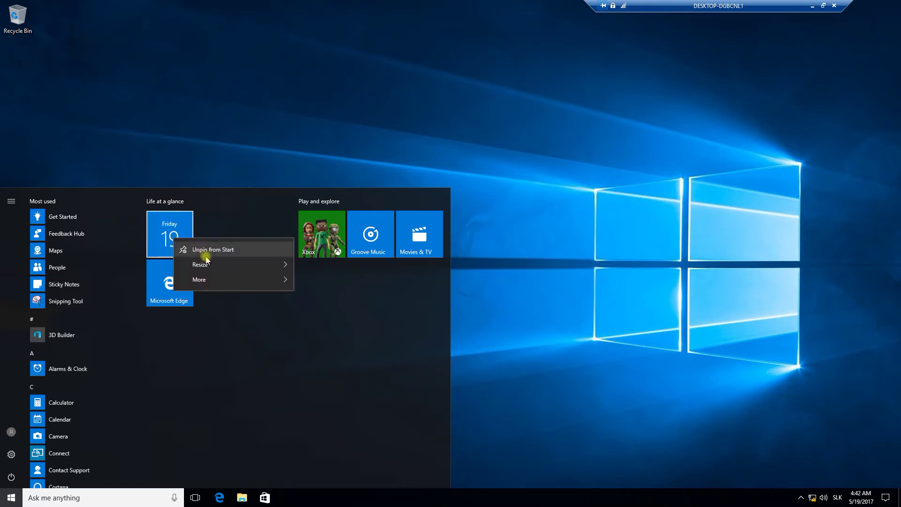
right_click(324, 240)
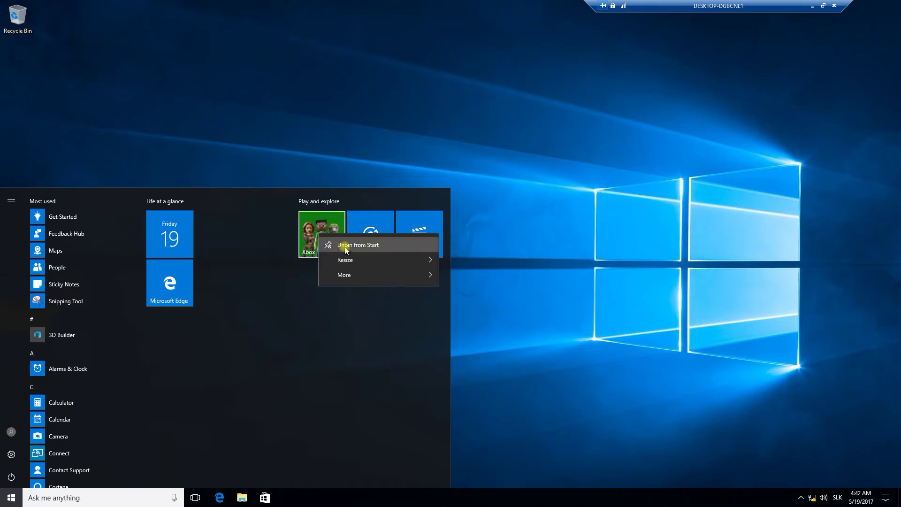
click(333, 245)
right_click(373, 244)
click(404, 256)
drag(412, 247, 211, 242)
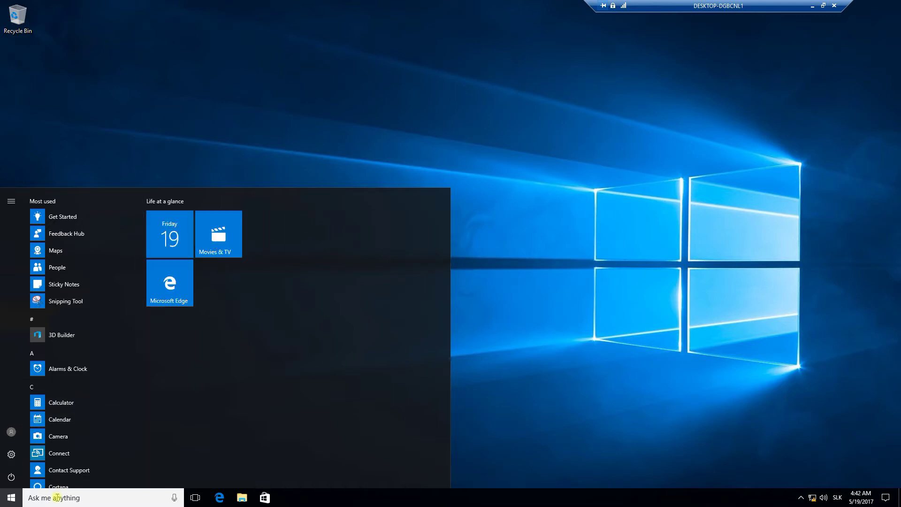
- Find File Explorer by searching 'explo', pin it to Start, and place its tile beside Microsoft Edge
click(40, 497)
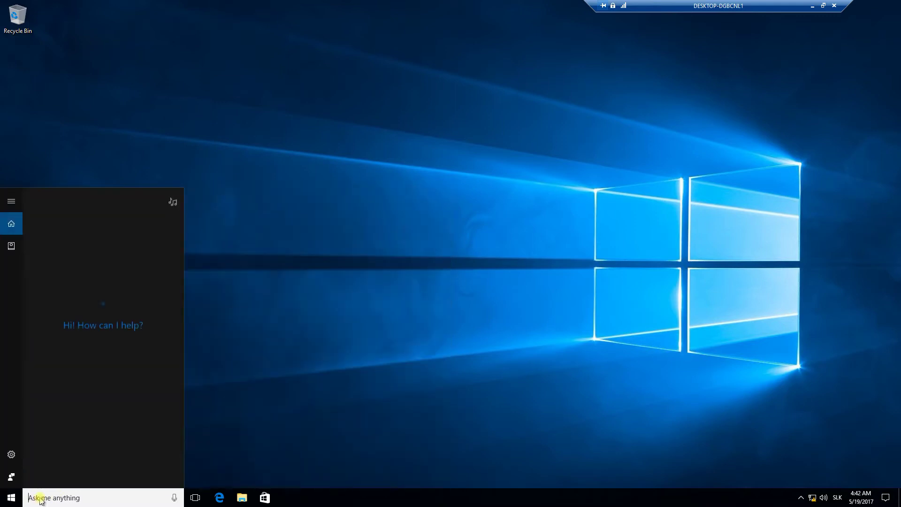
text(explo)
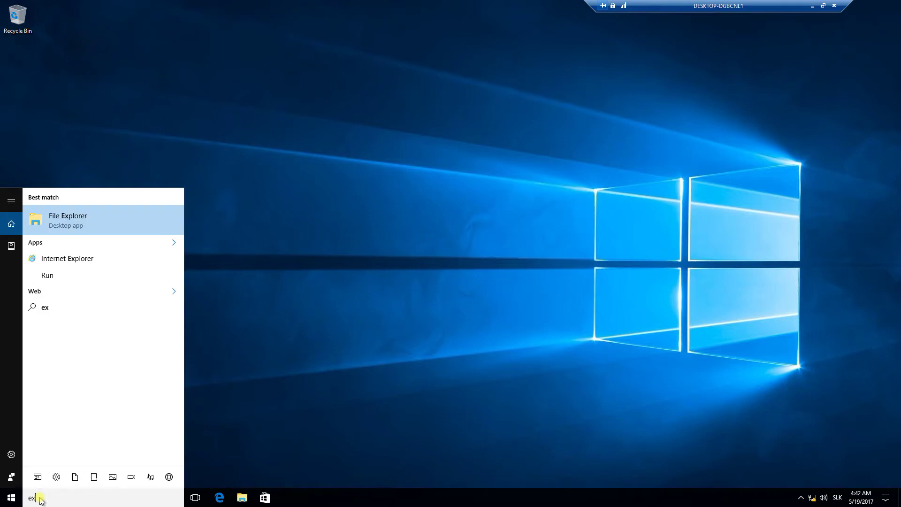
right_click(80, 225)
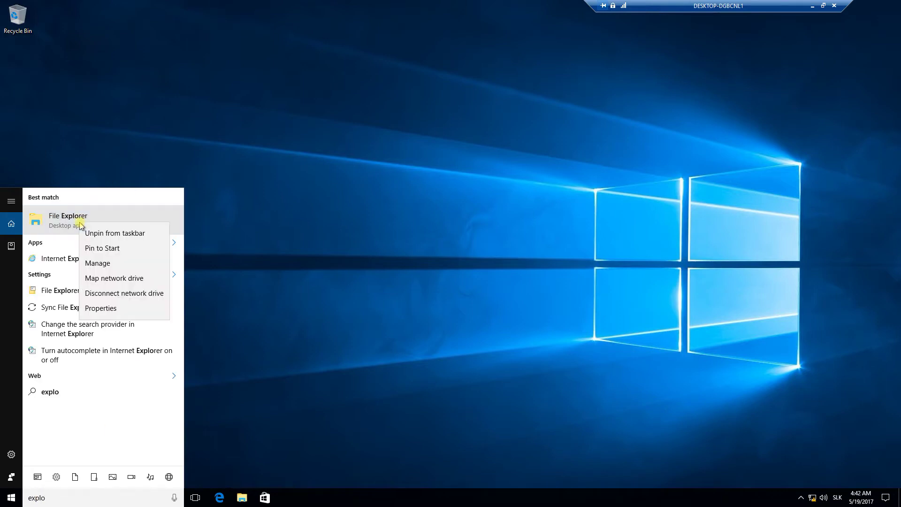
click(113, 252)
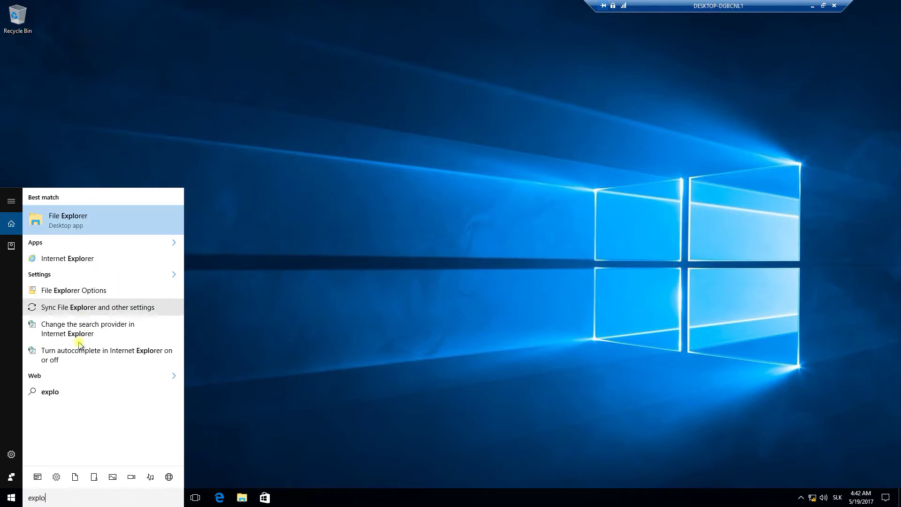
click(10, 498)
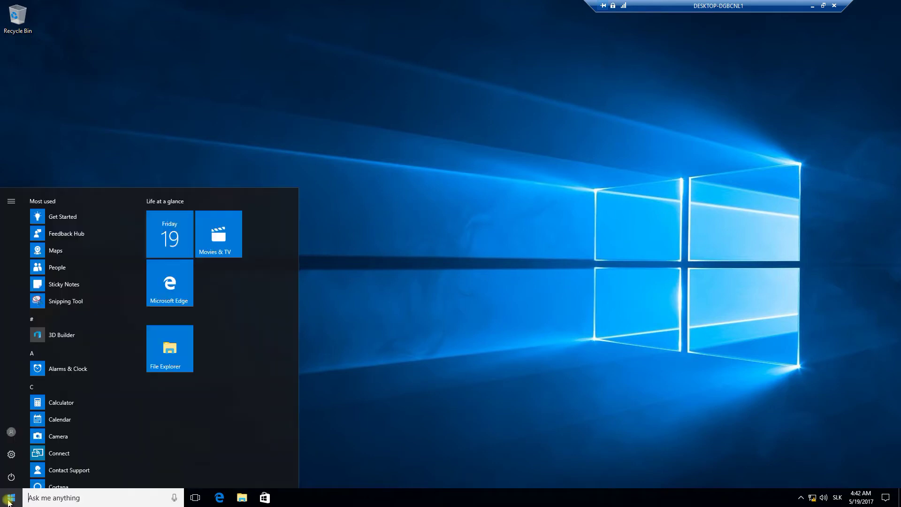
drag(187, 331, 243, 280)
- Pin Snipping Tool and Maps to Start, then close the Start menu
right_click(74, 305)
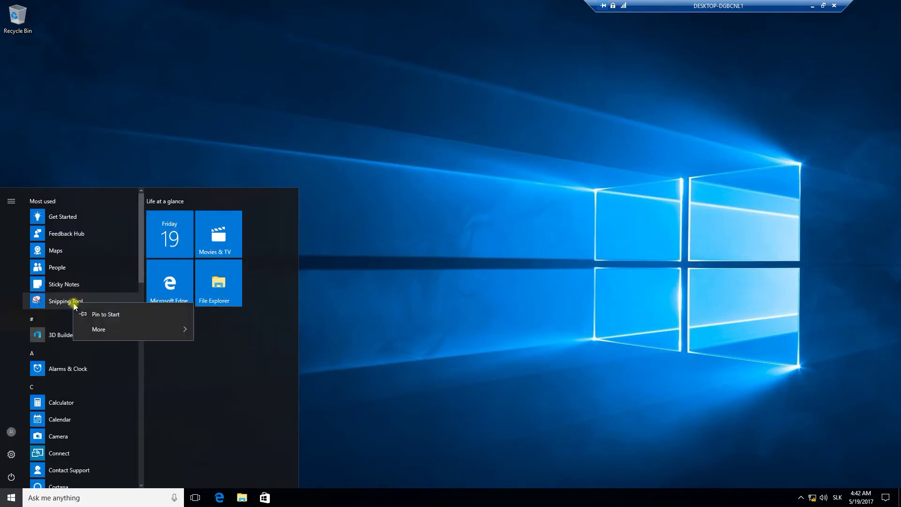
click(111, 314)
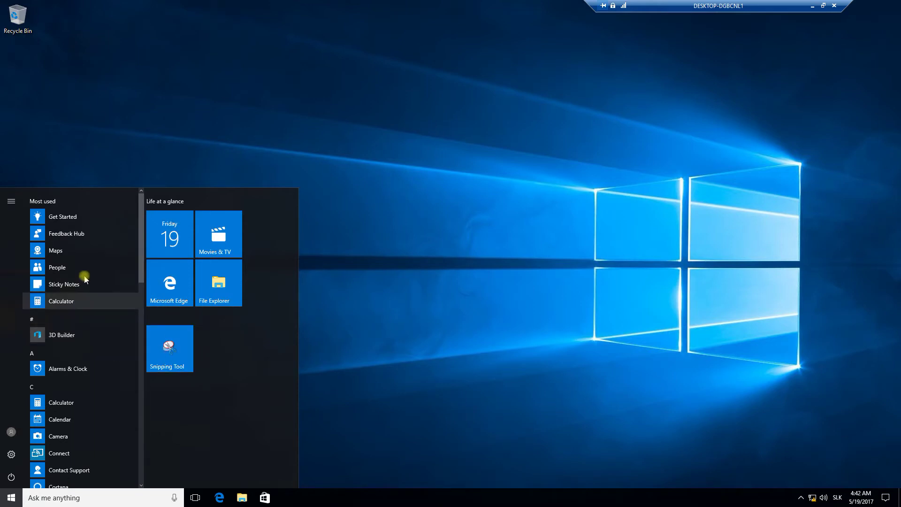
right_click(51, 251)
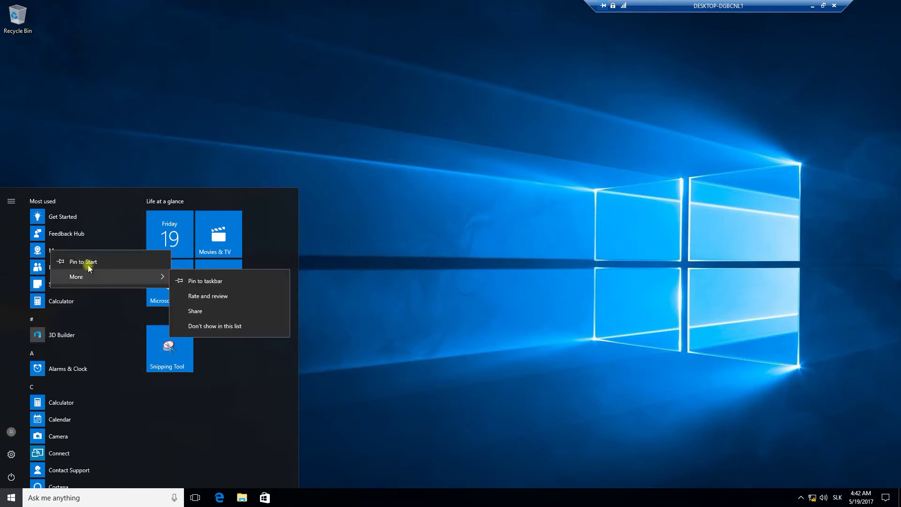
click(89, 261)
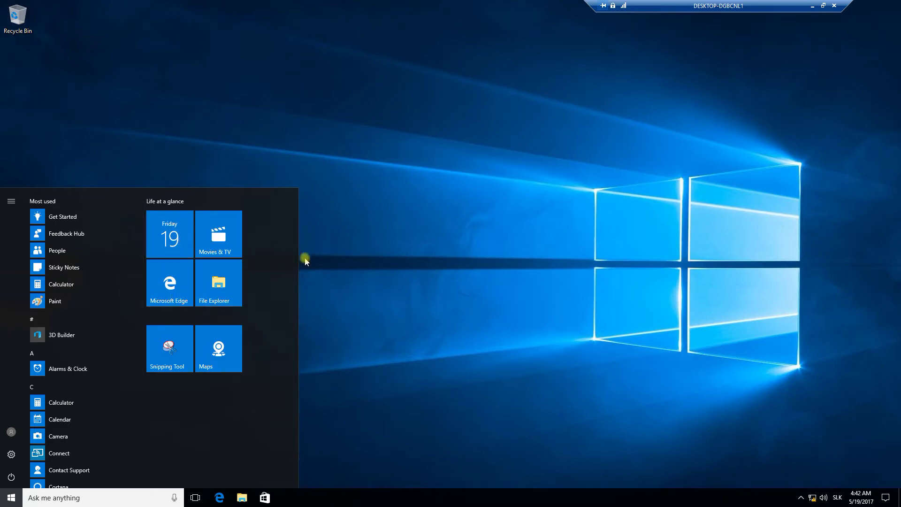
click(333, 273)
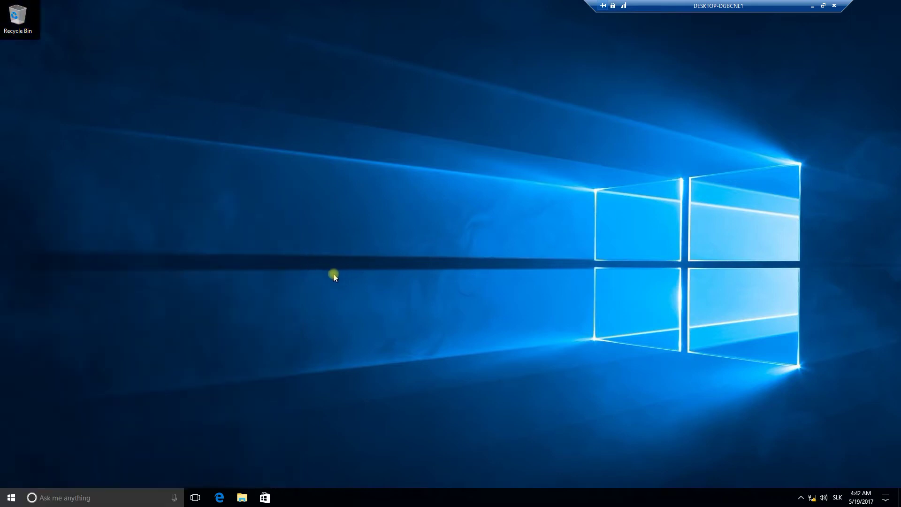
click(811, 6)
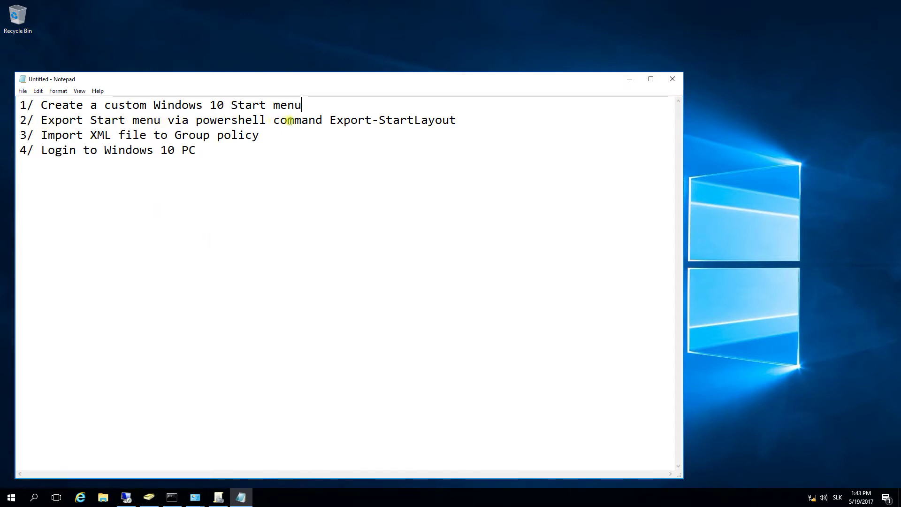
drag(330, 120, 460, 119)
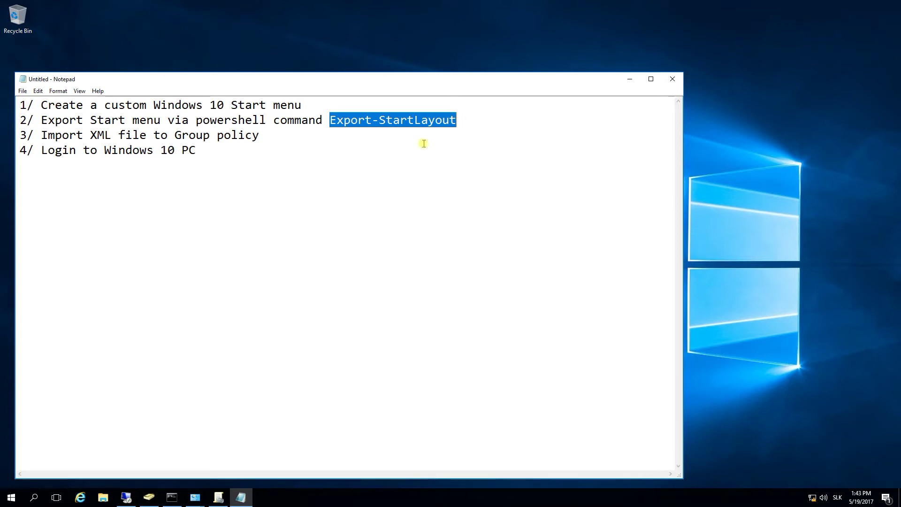
click(125, 499)
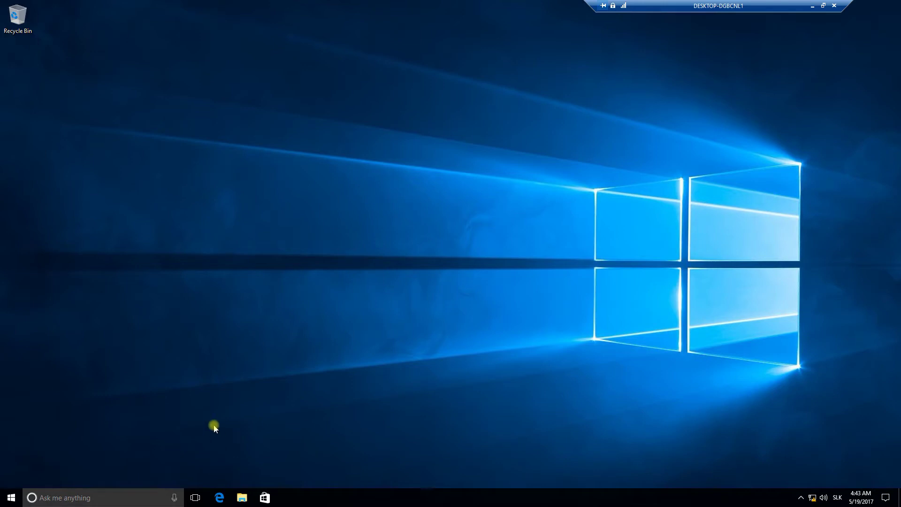
- Start PowerShell from a Command Prompt and run Export-StartLayout to c:\temp\custom_start.xml
right_click(10, 497)
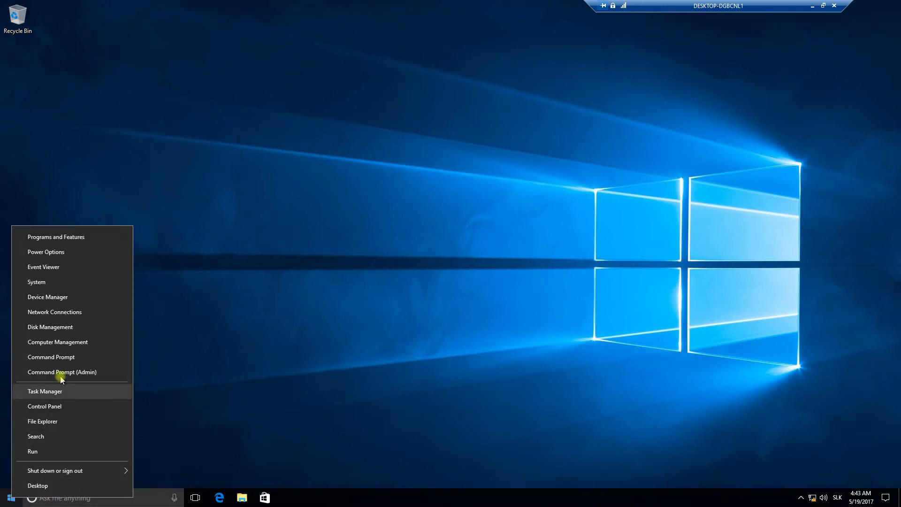
click(61, 358)
click(176, 173)
text(powershell)
key(Return)
text(Export-StartLayout c:\temp\custom_start.xml)
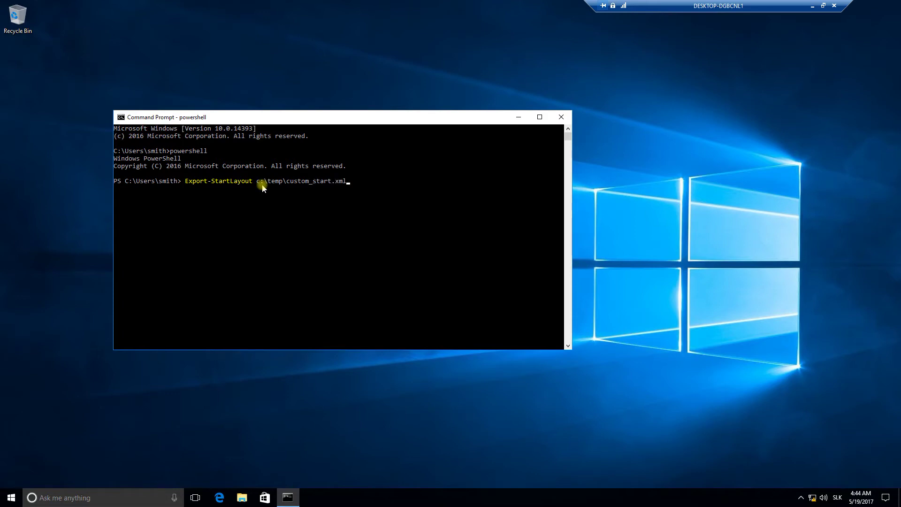
key(Return)
- Browse in File Explorer to This PC > Local Disk (C:) > Temp and select custom_start
click(243, 499)
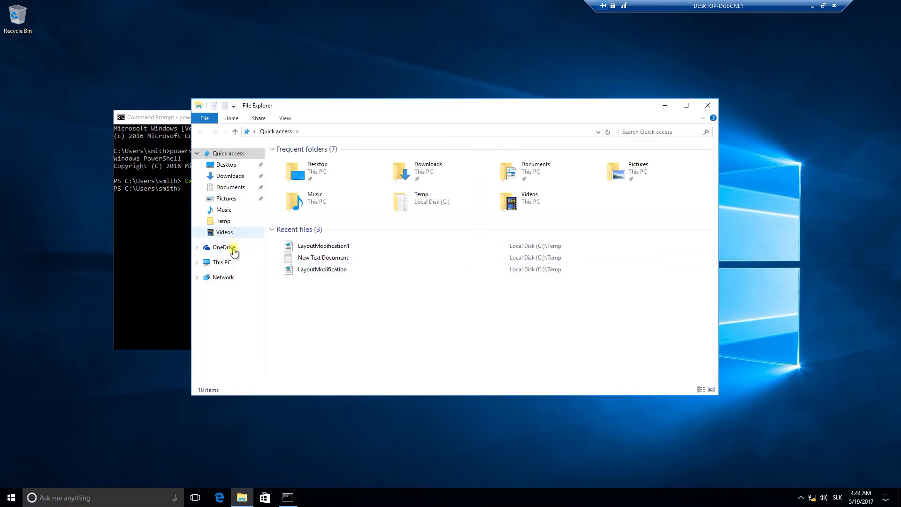
click(227, 262)
click(333, 235)
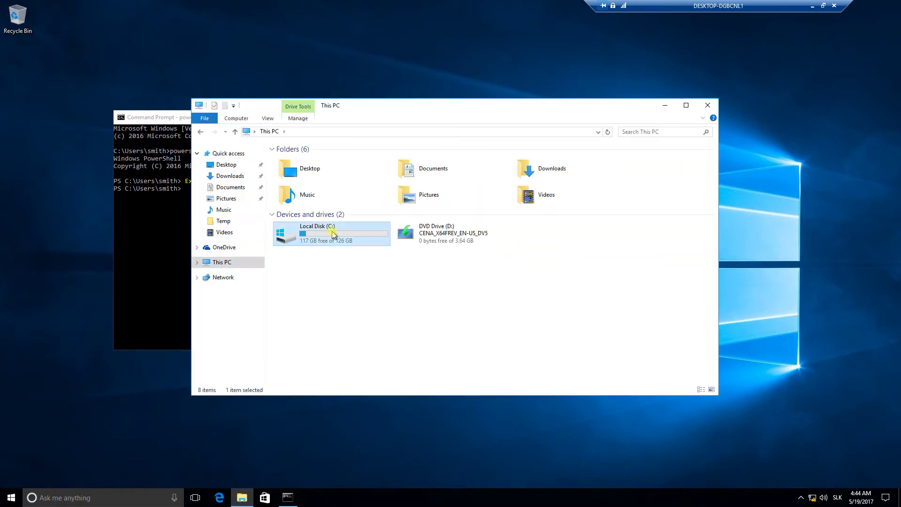
double_click(334, 234)
double_click(304, 199)
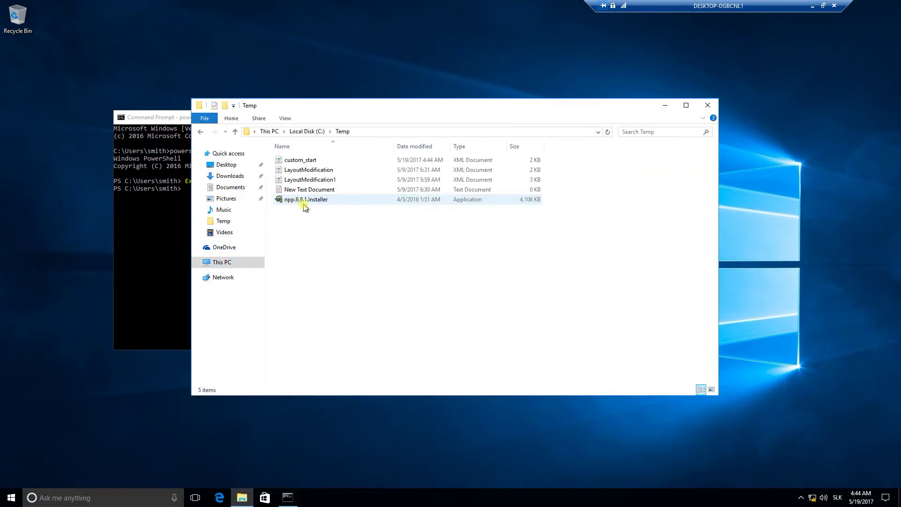
click(297, 162)
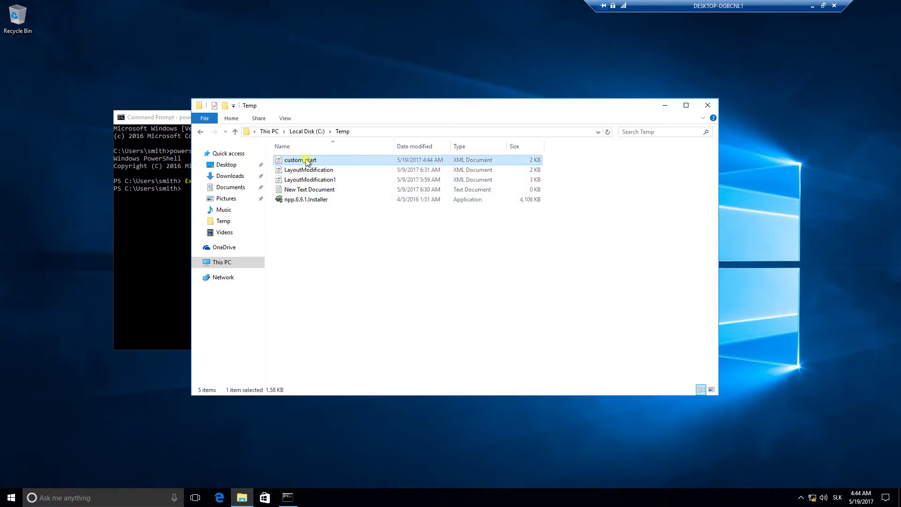
- View the custom_start XML layout in Internet Explorer, then close the viewer
double_click(309, 162)
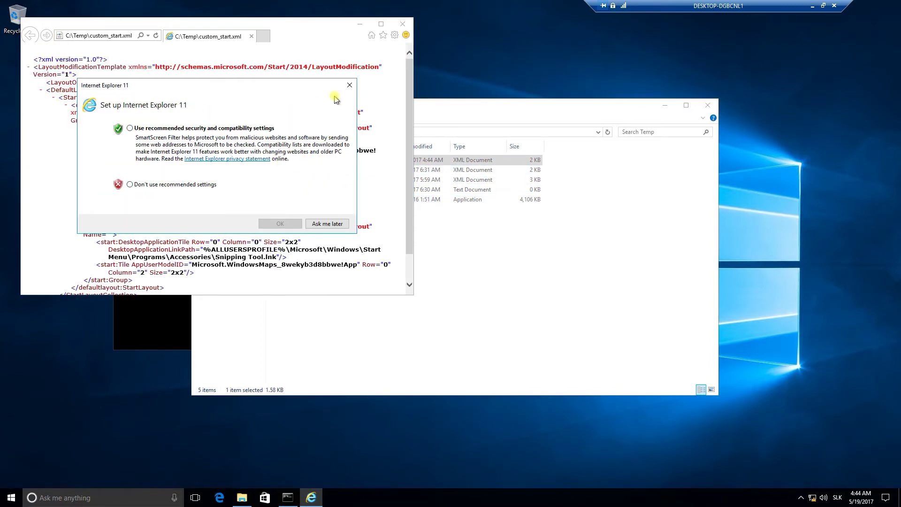
click(349, 87)
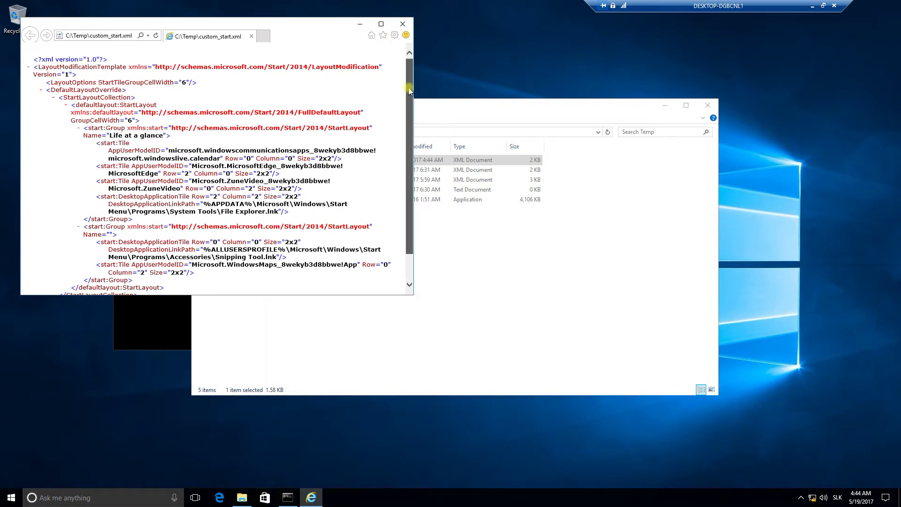
scroll(409, 115, down, 2)
scroll(408, 115, down, 1)
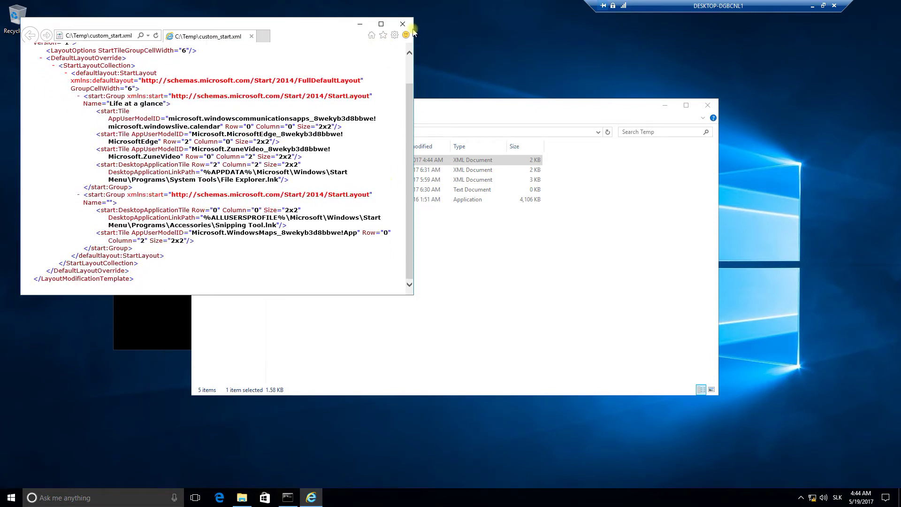
click(403, 24)
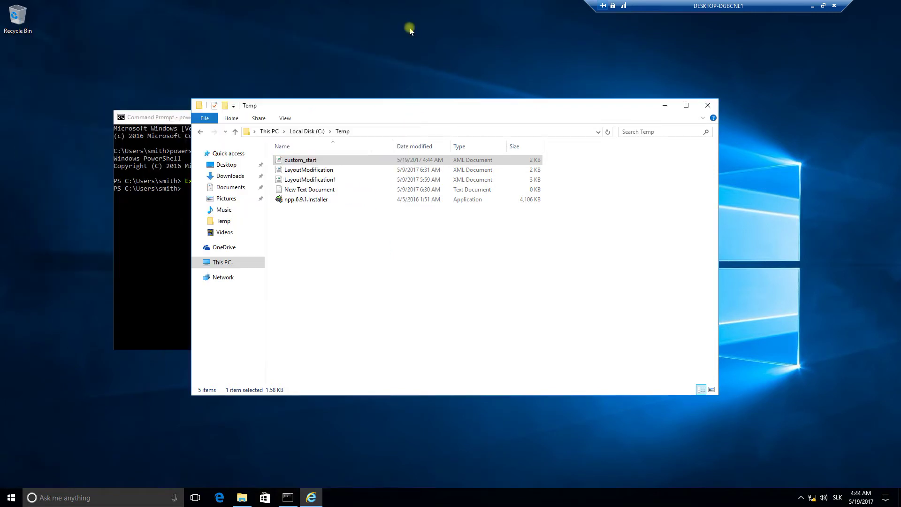
click(812, 8)
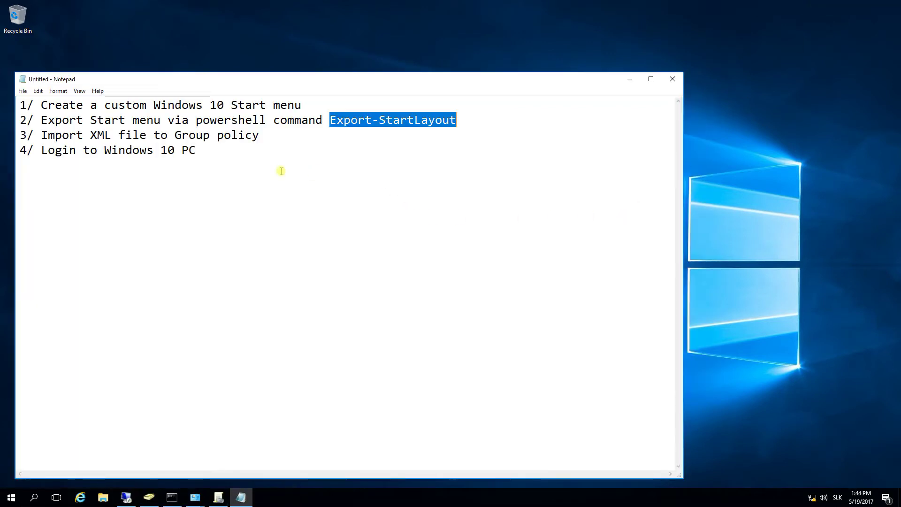
click(262, 171)
drag(19, 135, 268, 135)
click(271, 136)
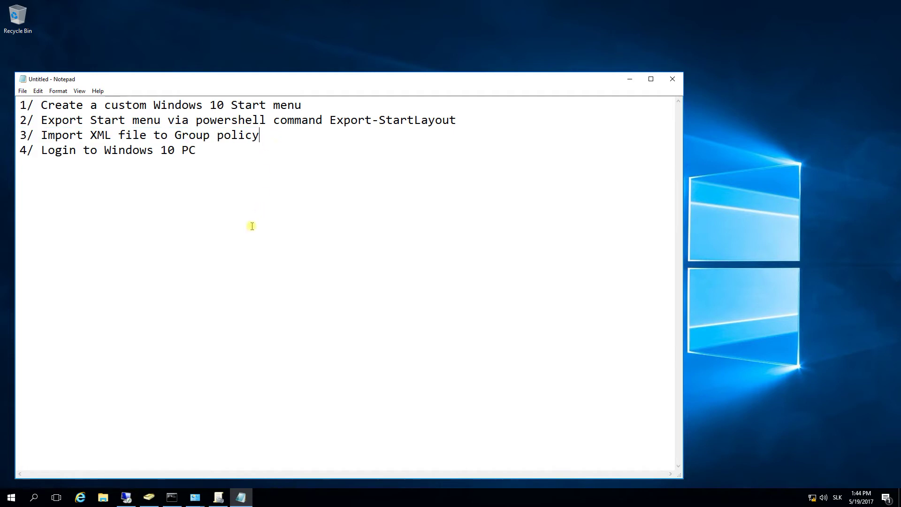
click(125, 497)
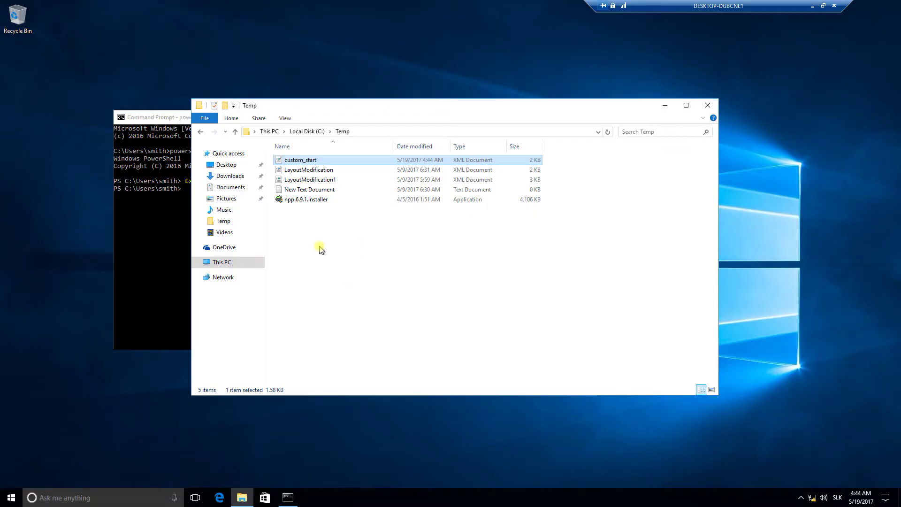
- Open a new File Explorer window and enter the network path \\dc\c$ as its location
right_click(12, 496)
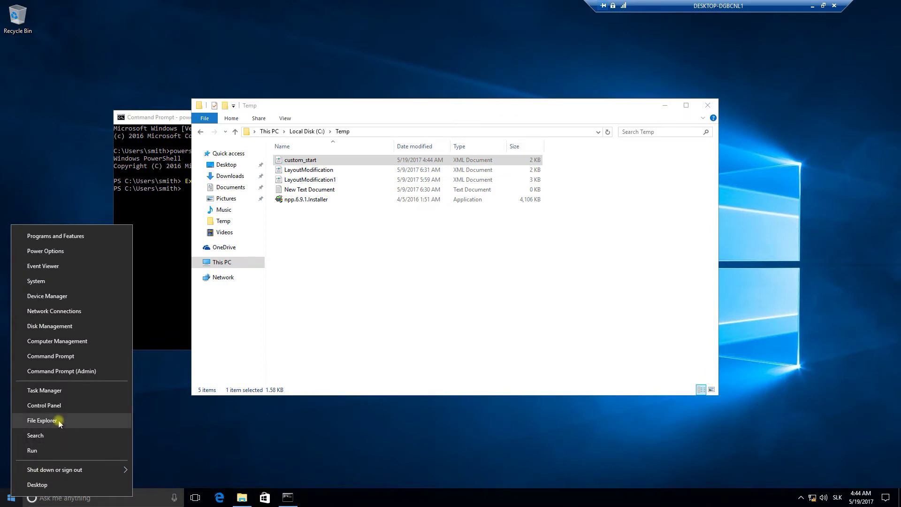
click(42, 420)
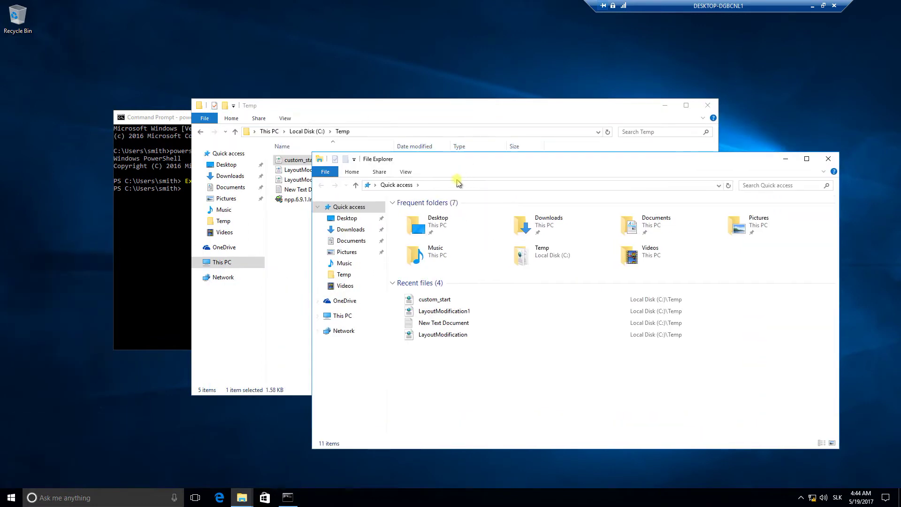
click(470, 185)
text(\\)
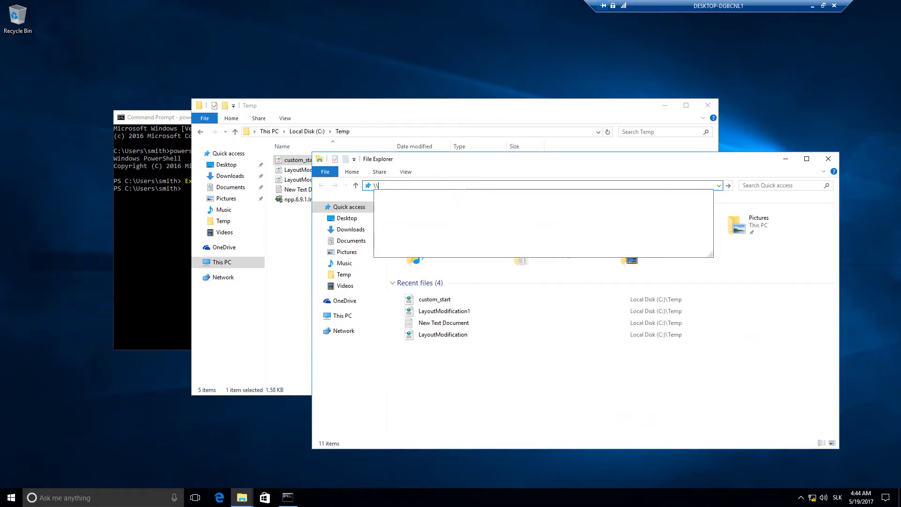
text(dc\c$)
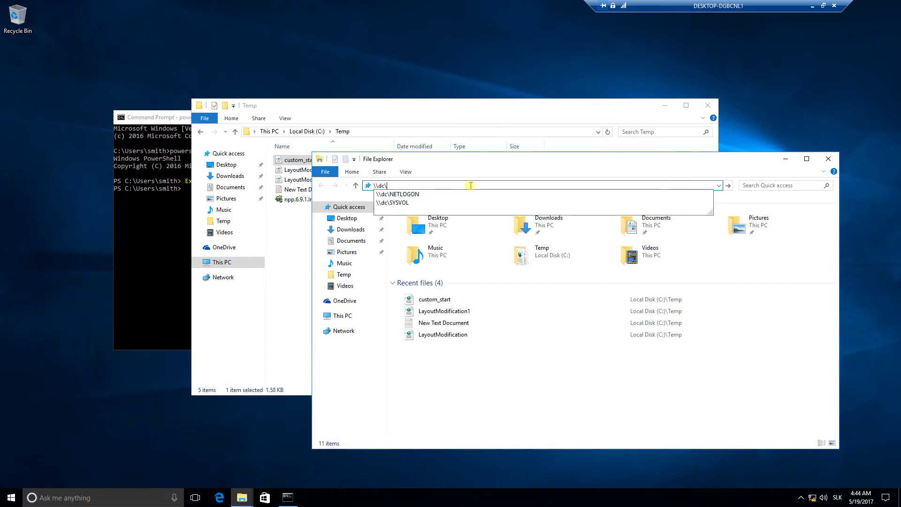
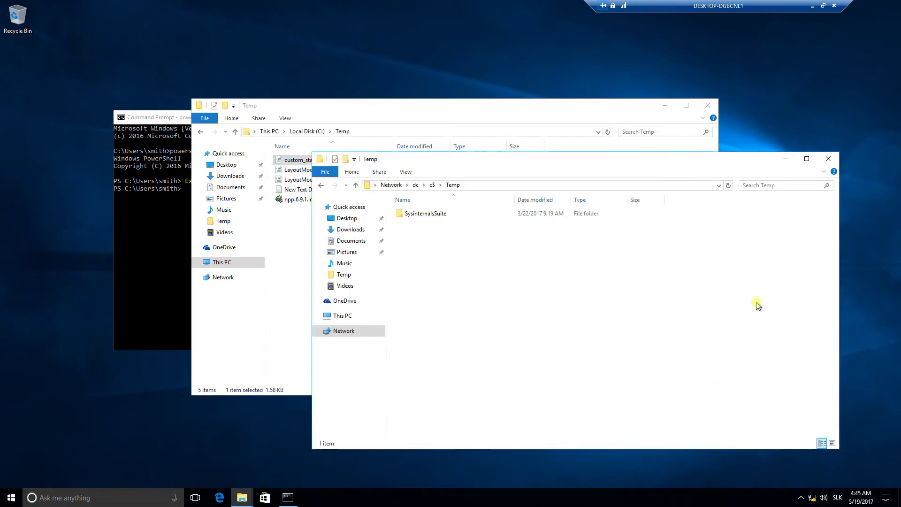
- Paste custom_start into the domain controller's shared \\dc\c$\Temp folder and minimize the remote session
key(ctrl+v)
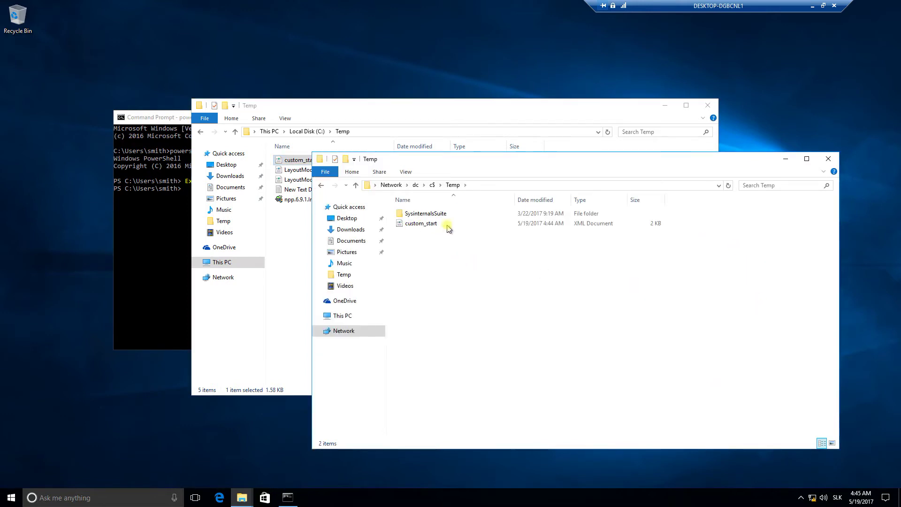
click(447, 226)
click(812, 5)
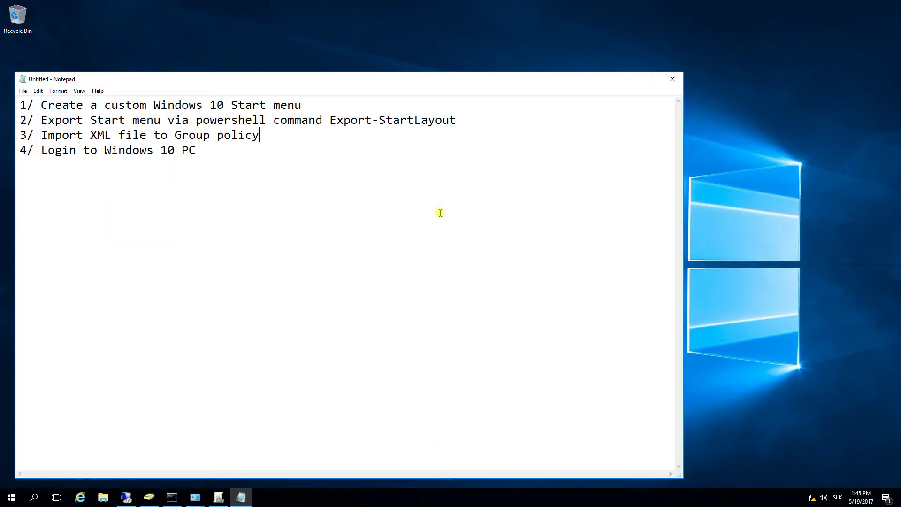
- Open This PC > Local Disk (C:) > Temp to find custom_start, then move the window right beside Notepad's plan
click(103, 497)
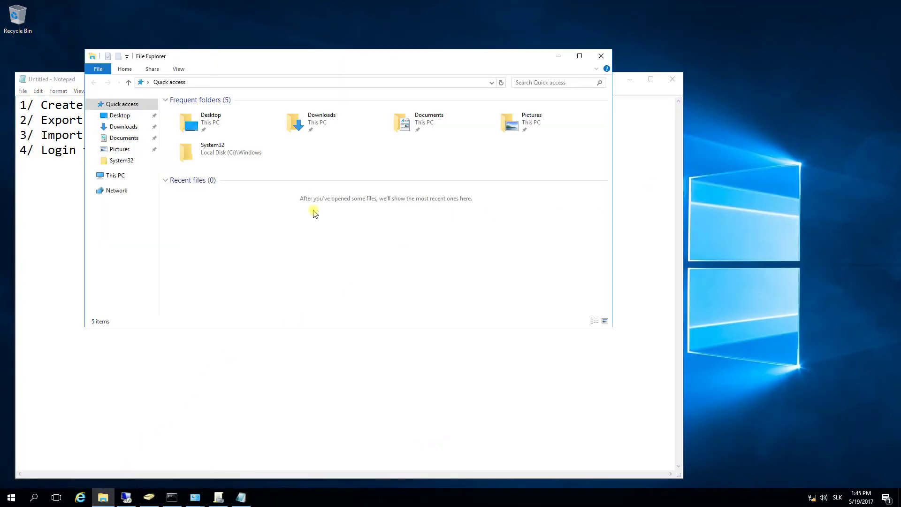
click(115, 176)
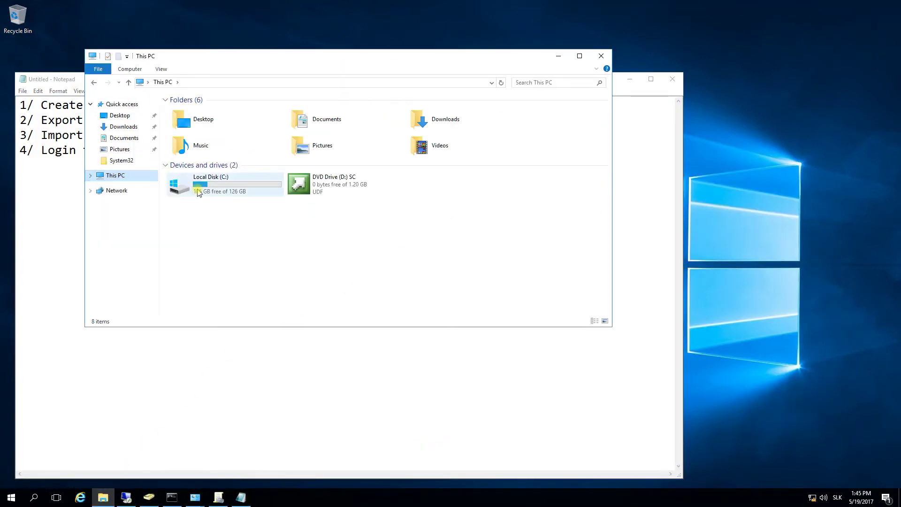
double_click(221, 193)
double_click(185, 179)
click(192, 121)
drag(529, 60, 575, 57)
click(159, 176)
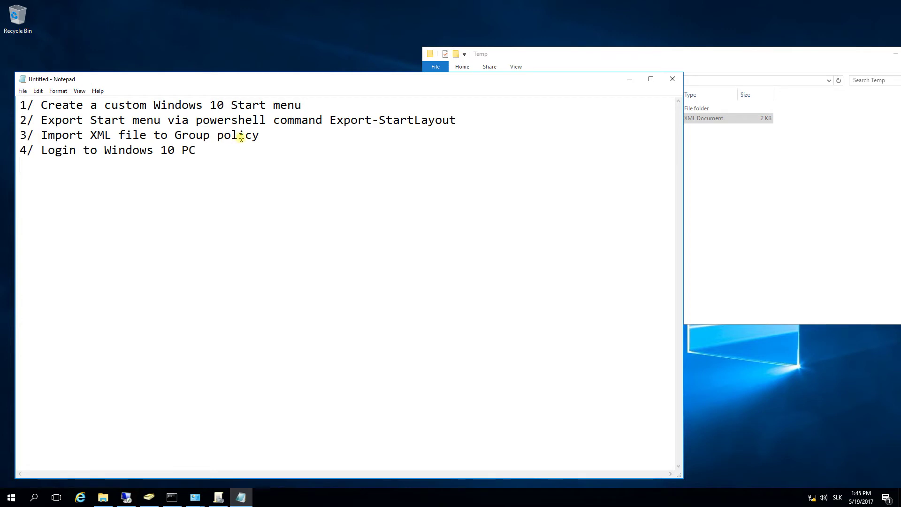
- Open the Windows 10 policy under Domain Controllers for editing, dismissing the link warning
click(218, 496)
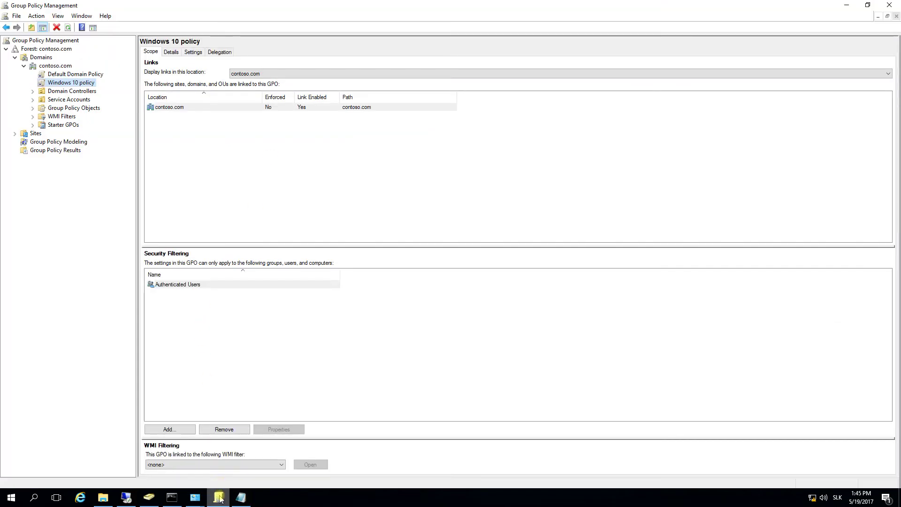
click(64, 90)
click(86, 84)
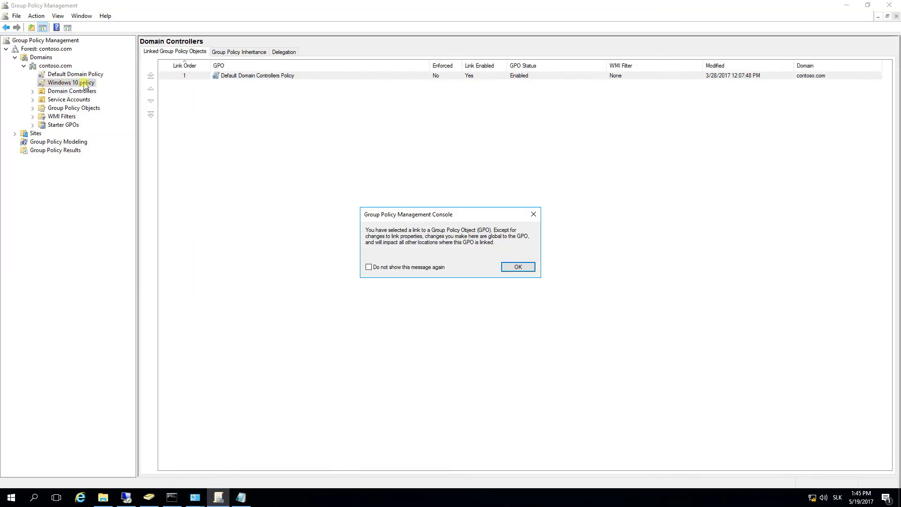
click(517, 267)
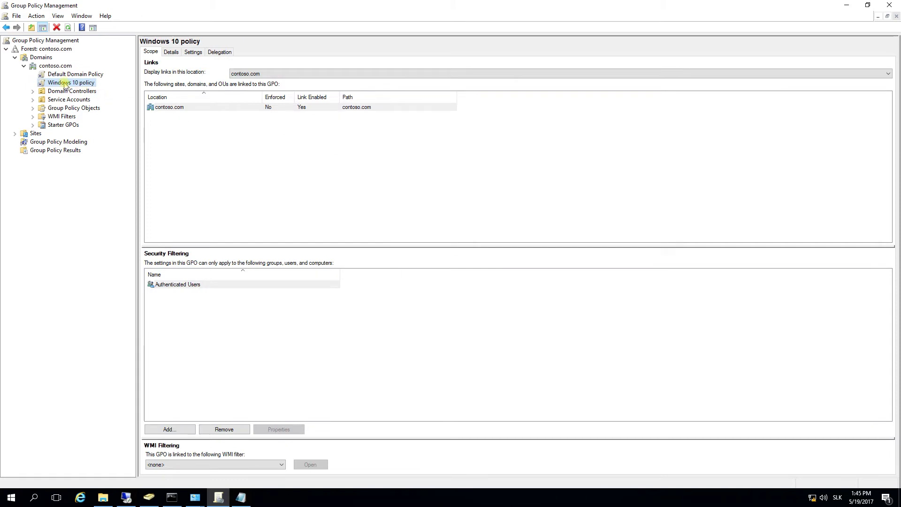
right_click(65, 84)
click(89, 89)
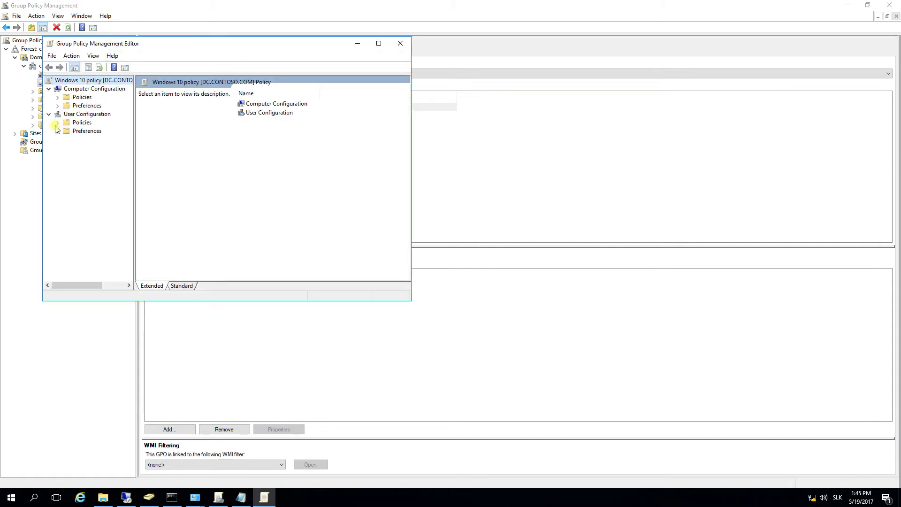
- Maximize the editor and expand User Policies > Administrative Templates > Start Menu and Taskbar to view Start Layout
click(58, 123)
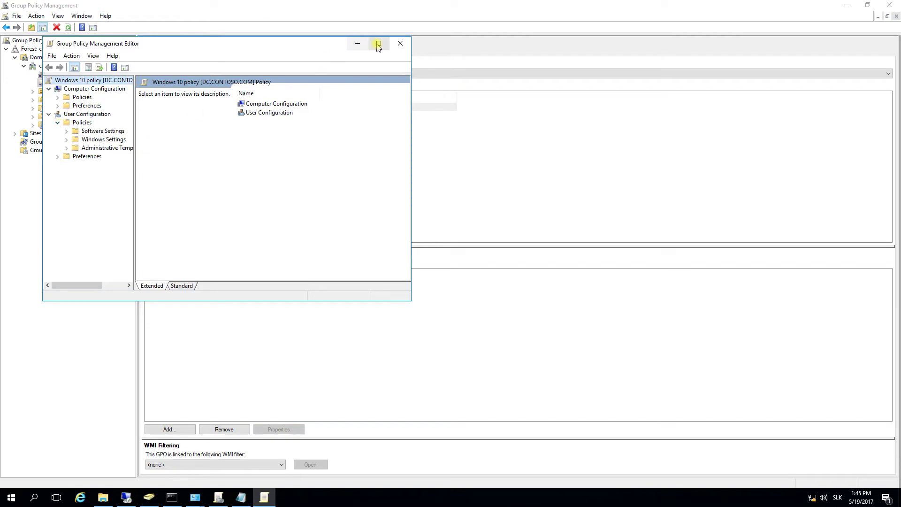
click(378, 43)
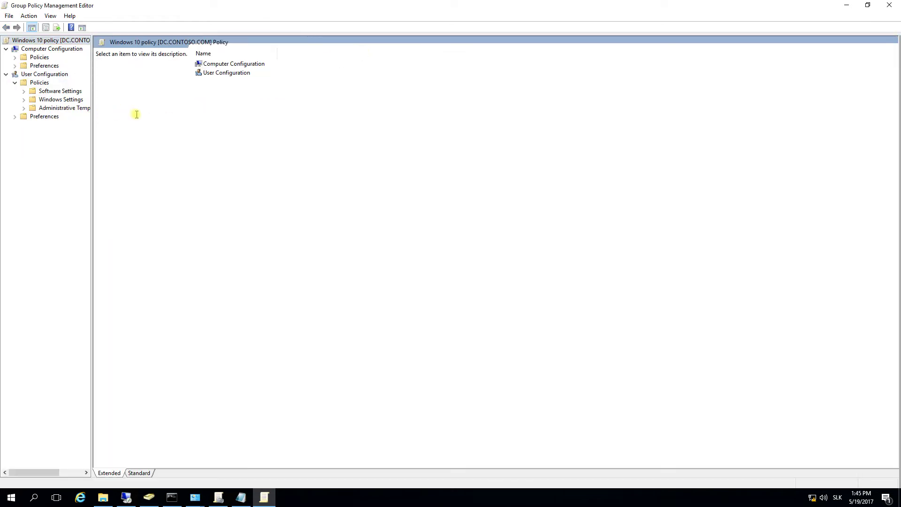
drag(91, 122, 163, 121)
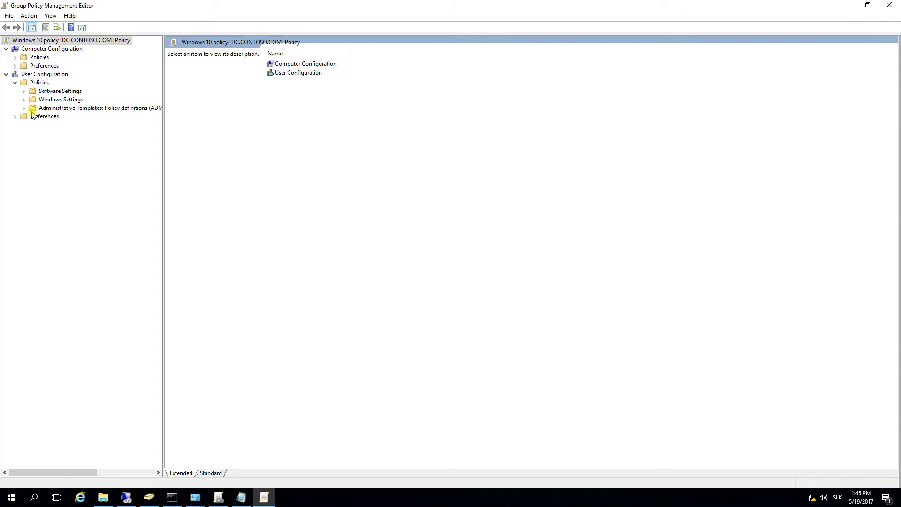
click(24, 108)
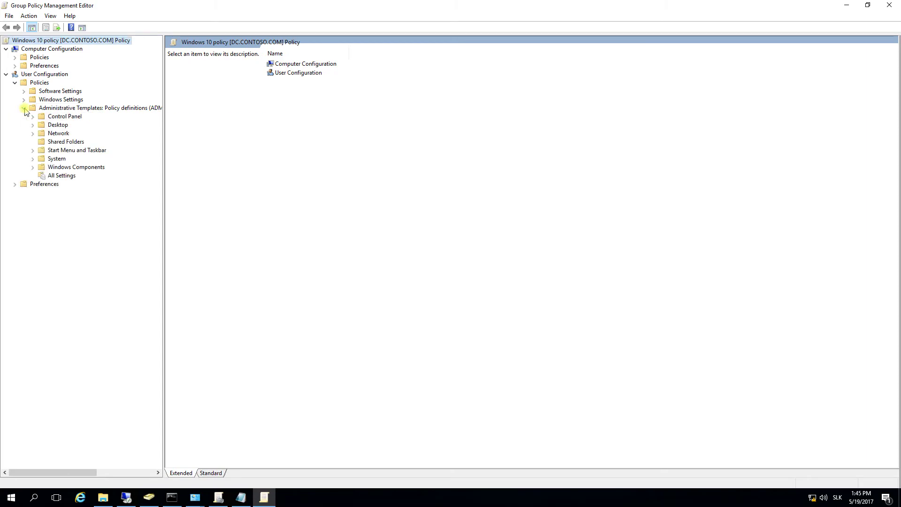
click(32, 150)
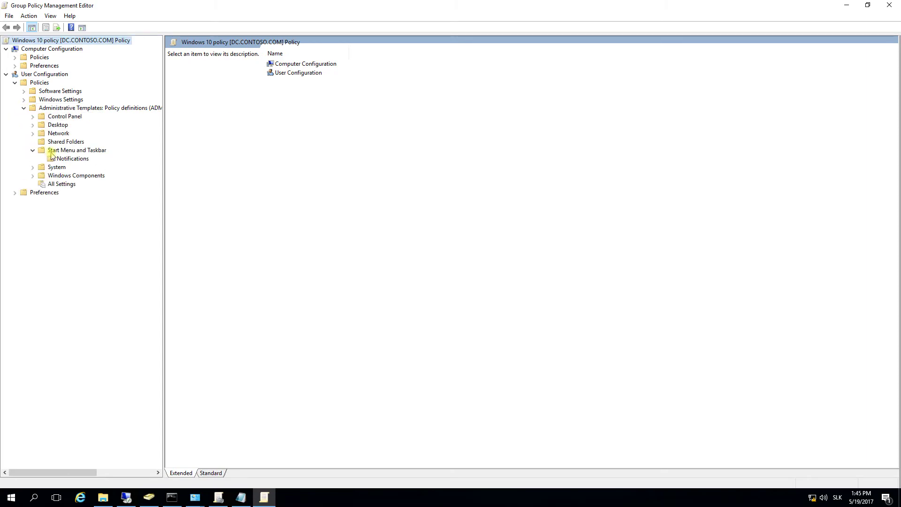
click(50, 150)
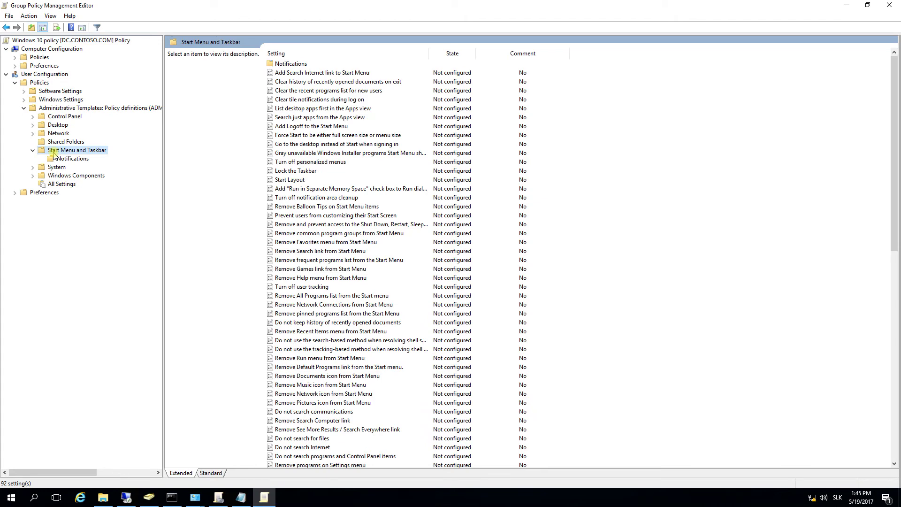
click(299, 180)
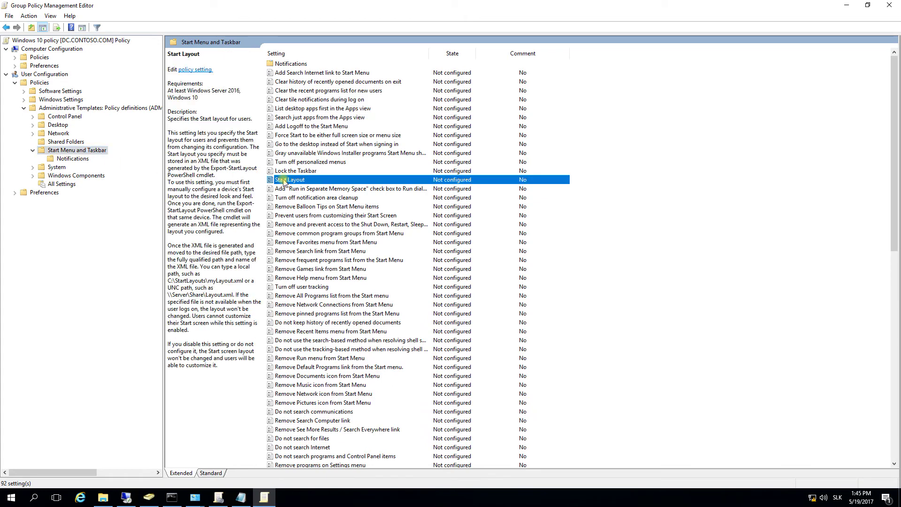
- Enable Start Layout, begin the c:\temp\ path, and copy the exact custom_start file name from Explorer
double_click(299, 181)
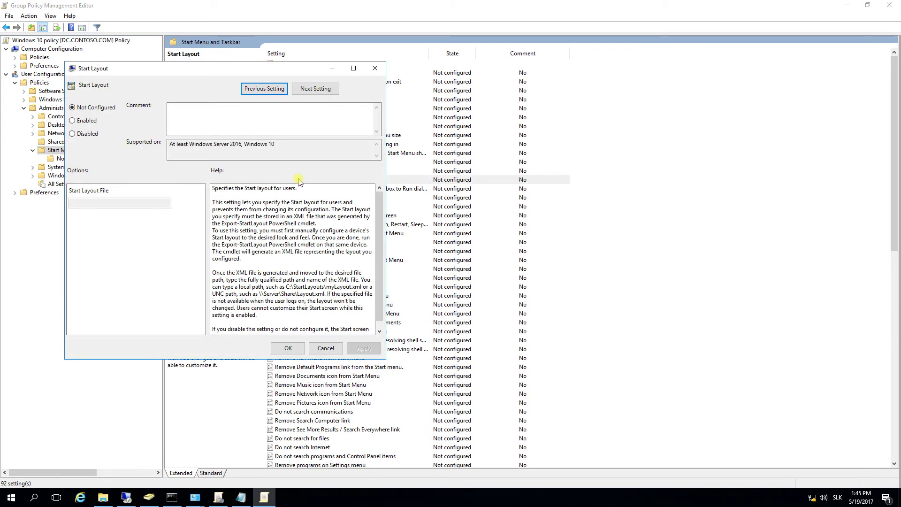
click(82, 124)
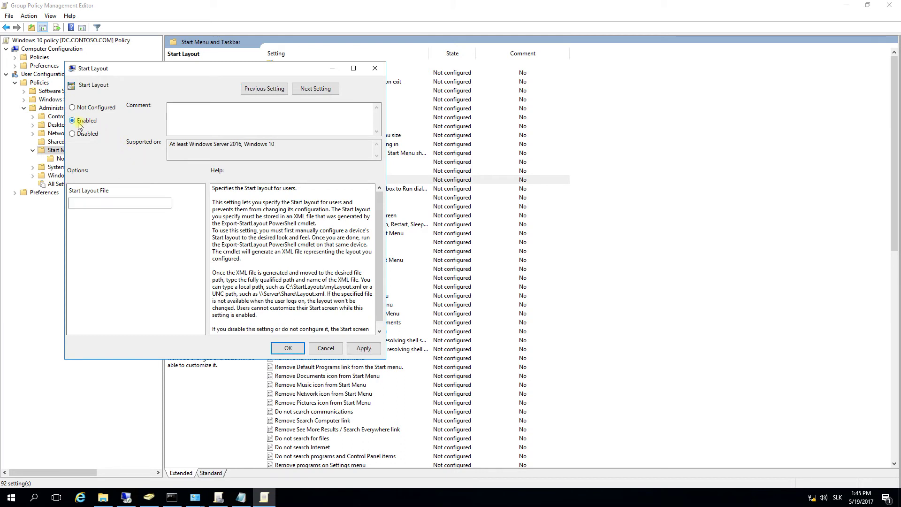
click(93, 207)
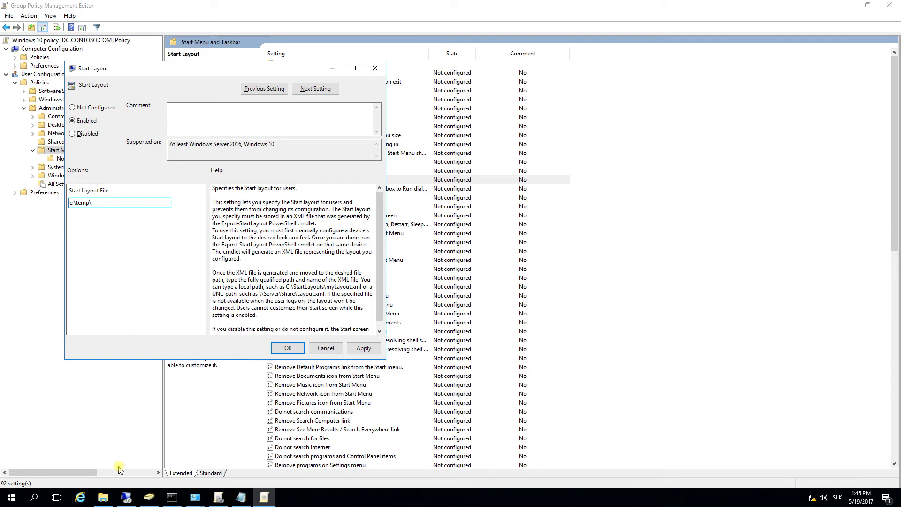
click(103, 497)
right_click(535, 120)
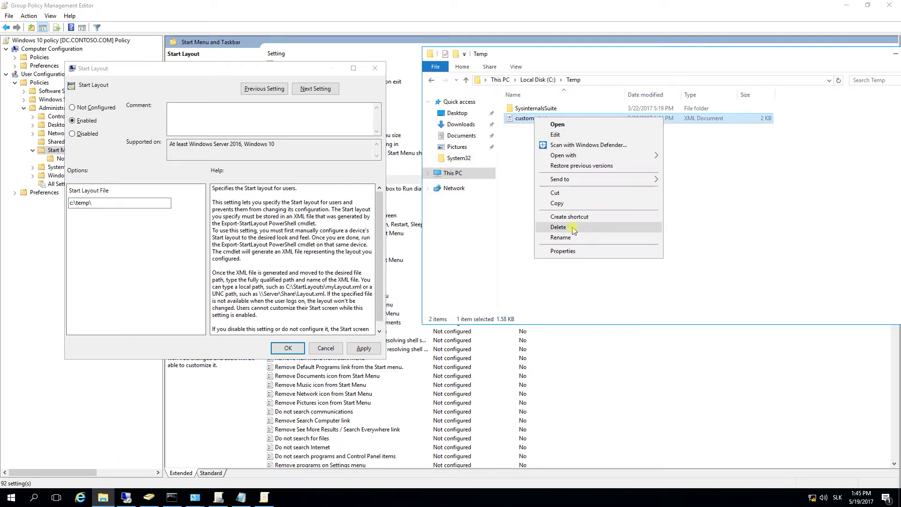
click(573, 234)
key(ctrl+c)
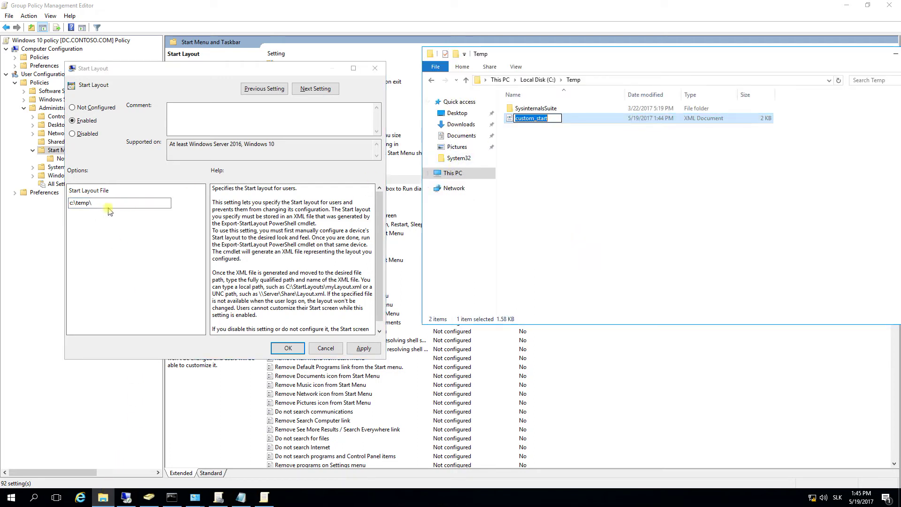
- Complete the layout file path as c:\temp\custom_start.xml and apply the setting
click(109, 203)
key(ctrl+v)
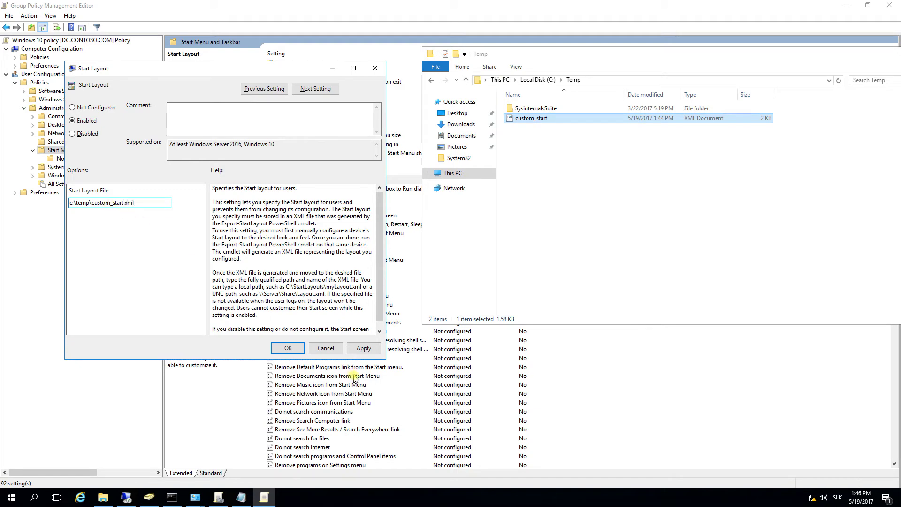
click(363, 348)
click(288, 348)
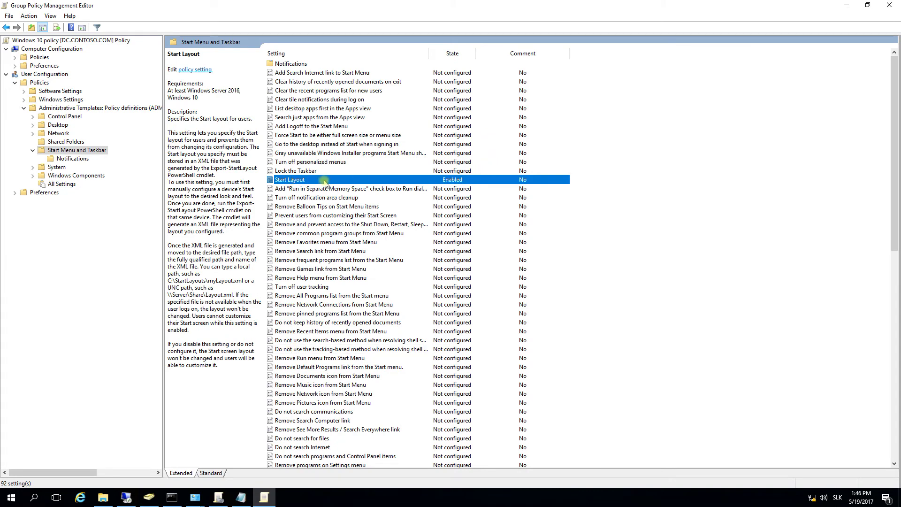
- Reopen Start Layout to verify the saved c:\temp\custom_start.xml path, then widen the tree pane
double_click(445, 182)
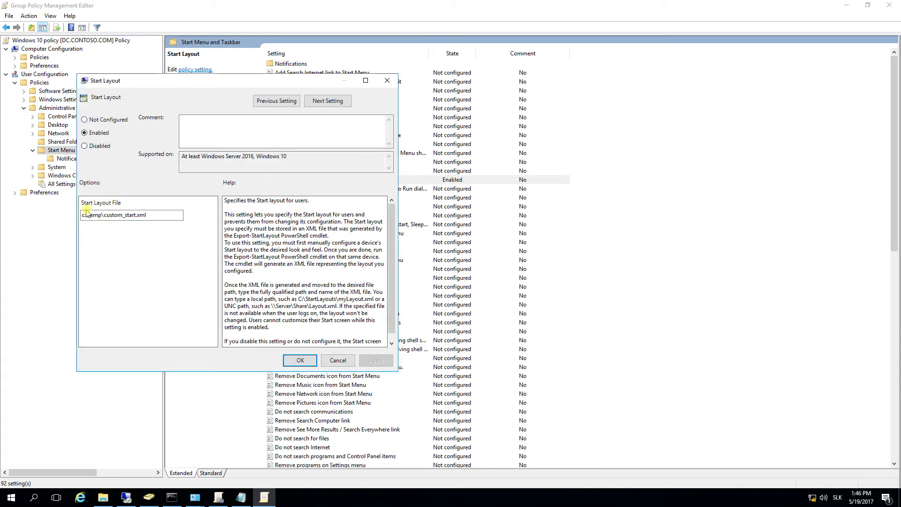
click(299, 360)
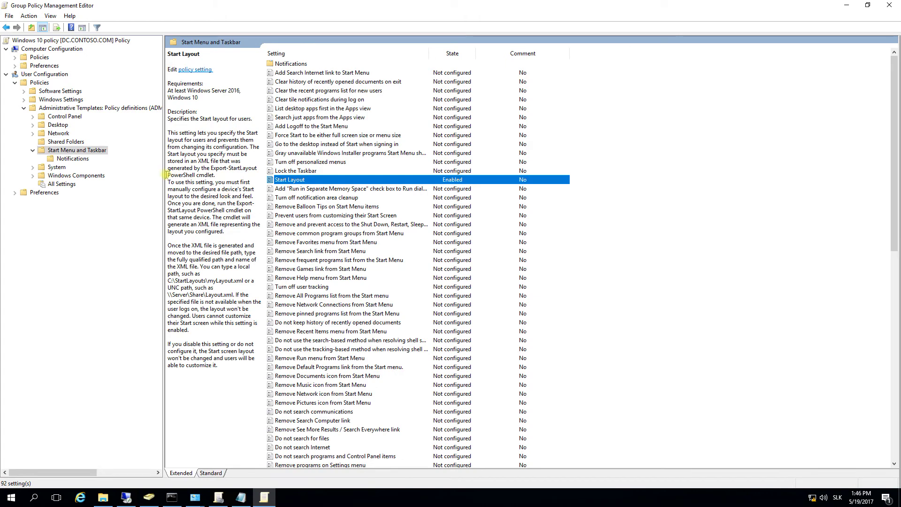
drag(163, 175, 234, 175)
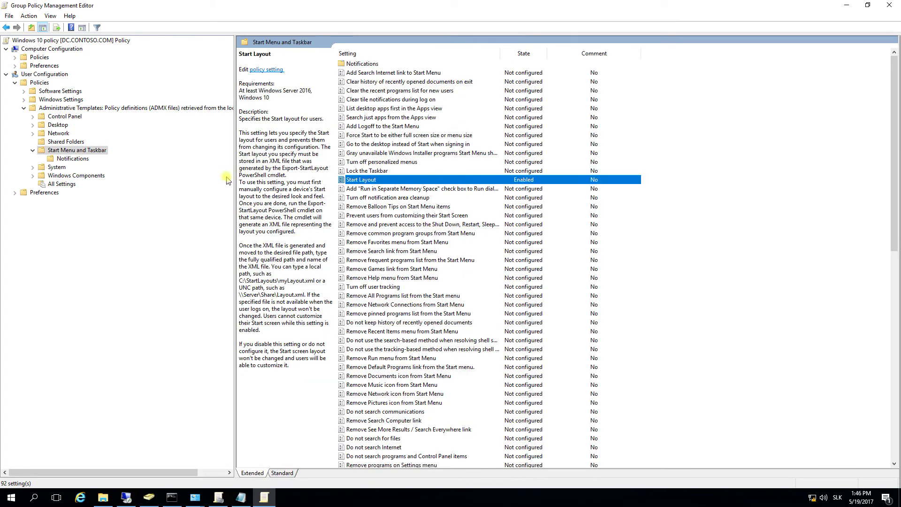
- Minimize the policy editor and select Windows 10 policy with its Authenticated Users filter in Group Policy Management
click(846, 6)
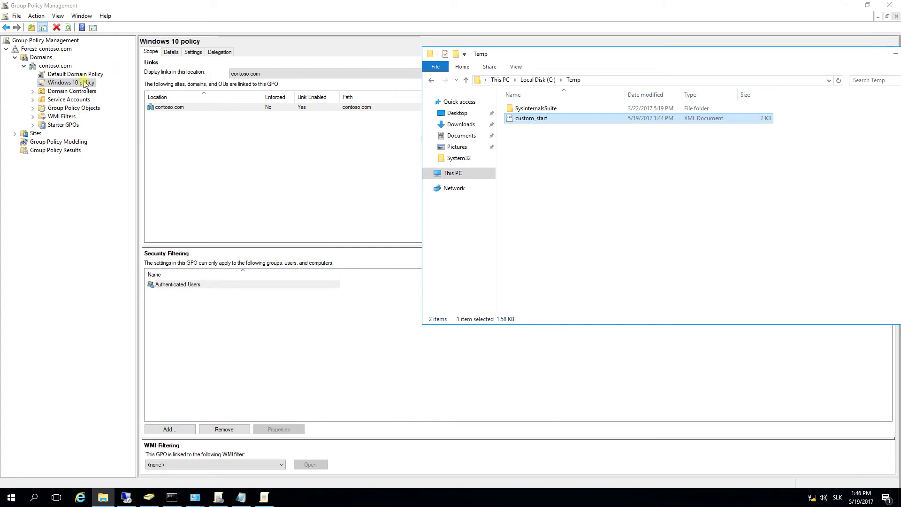
click(85, 84)
click(177, 286)
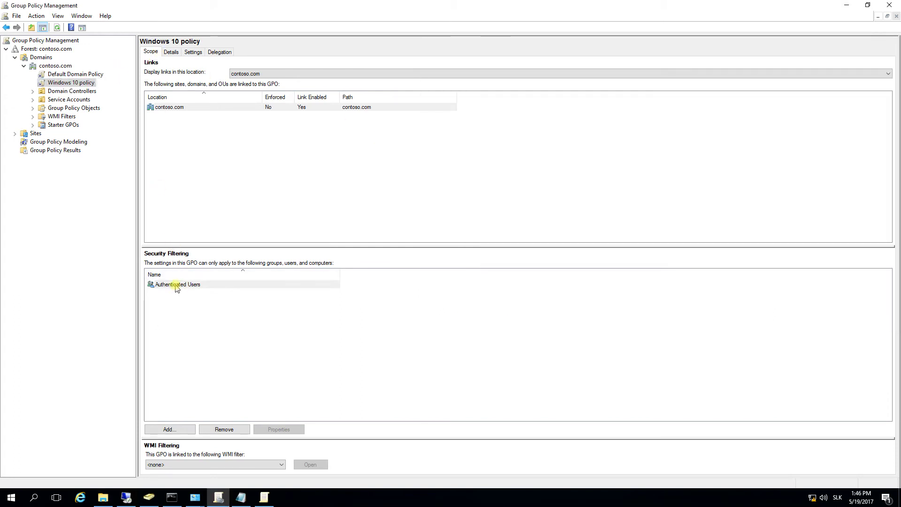
click(177, 286)
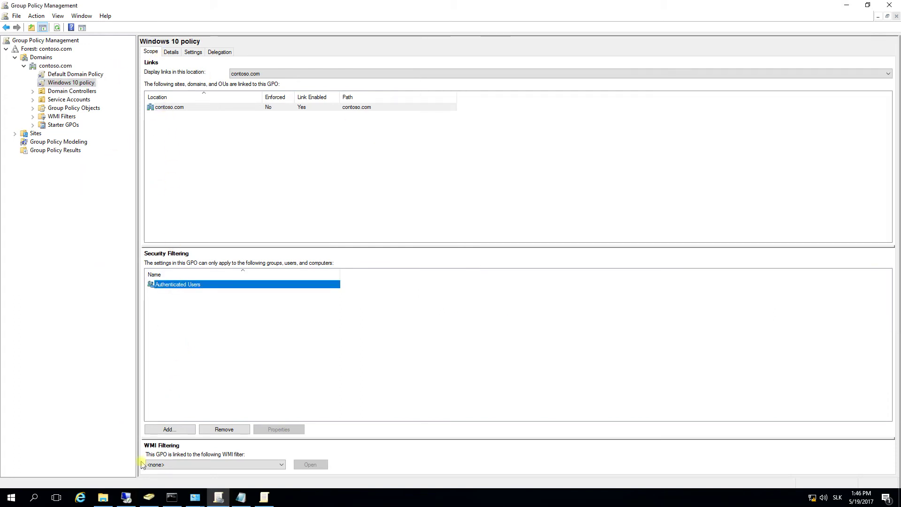
- Start a new user in the contoso.com Users container and check step four, Login to Windows 10 PC
click(148, 497)
click(36, 193)
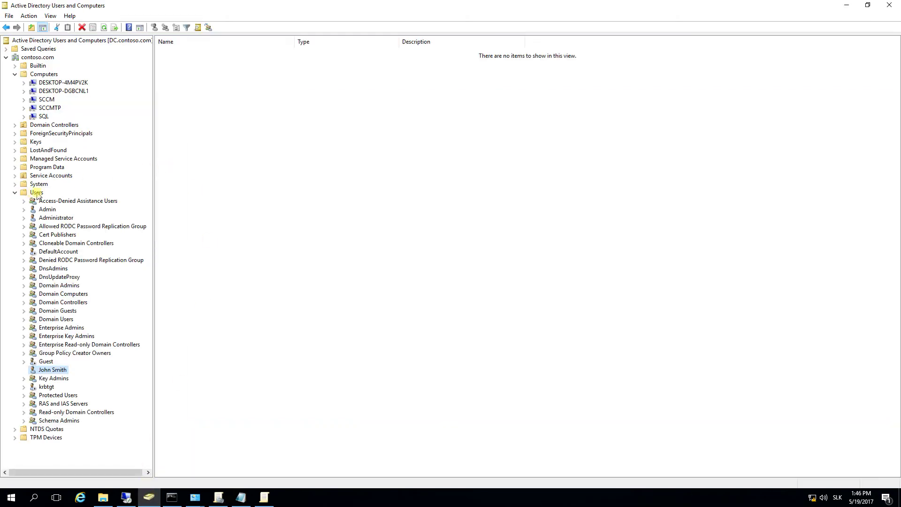
right_click(37, 192)
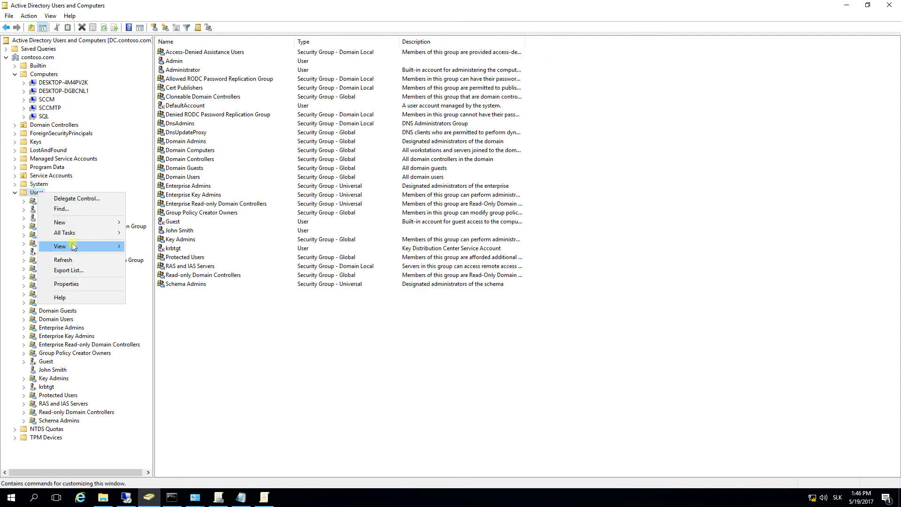
mouse_move(94, 222)
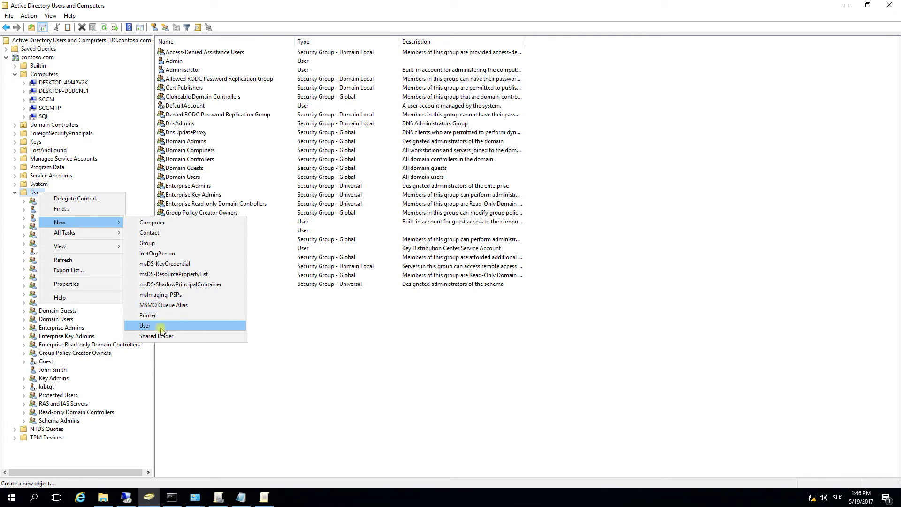
click(161, 326)
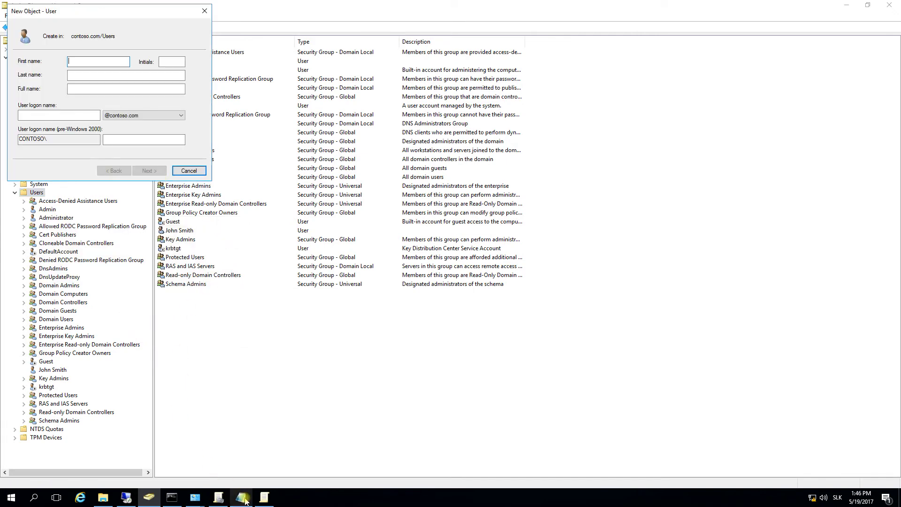
click(241, 497)
drag(34, 151, 224, 150)
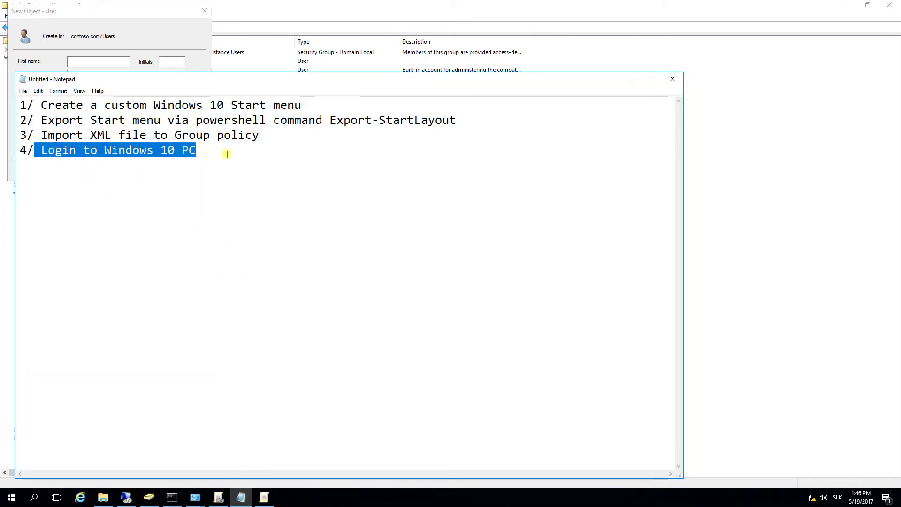
click(224, 150)
- Enter first name Test, last name Test and the test user's logon name
click(80, 62)
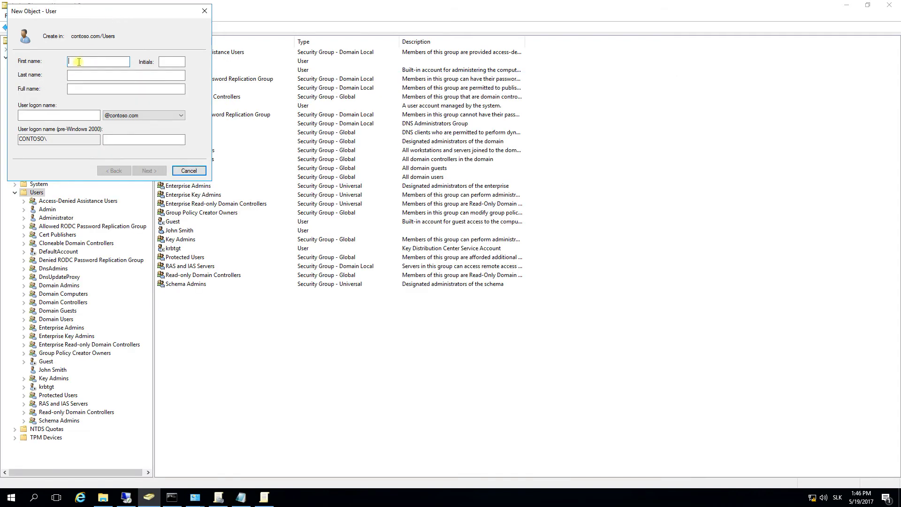
text(Test)
key(Tab)
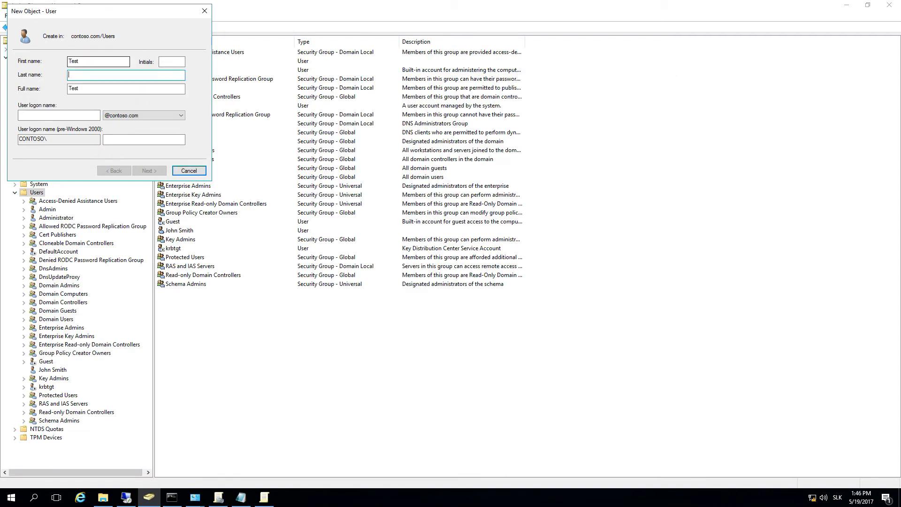
text(Test)
click(64, 115)
text(test)
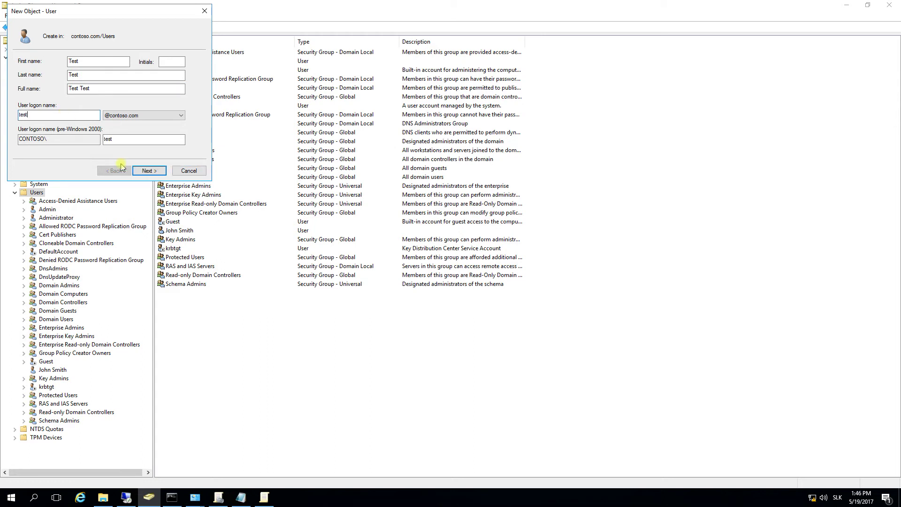
click(148, 171)
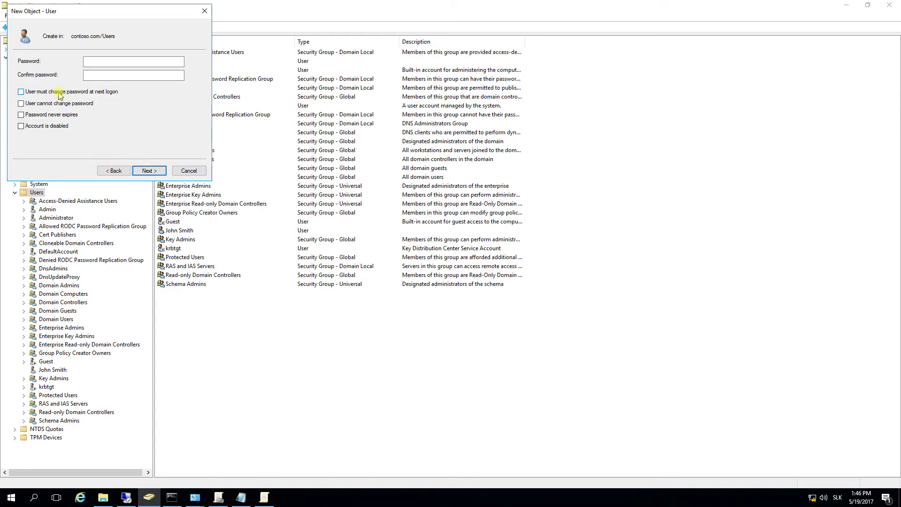
- Set the account password to never expire, enter and confirm it, and finish creating the user
click(54, 116)
click(94, 62)
text(P)
key(Tab)
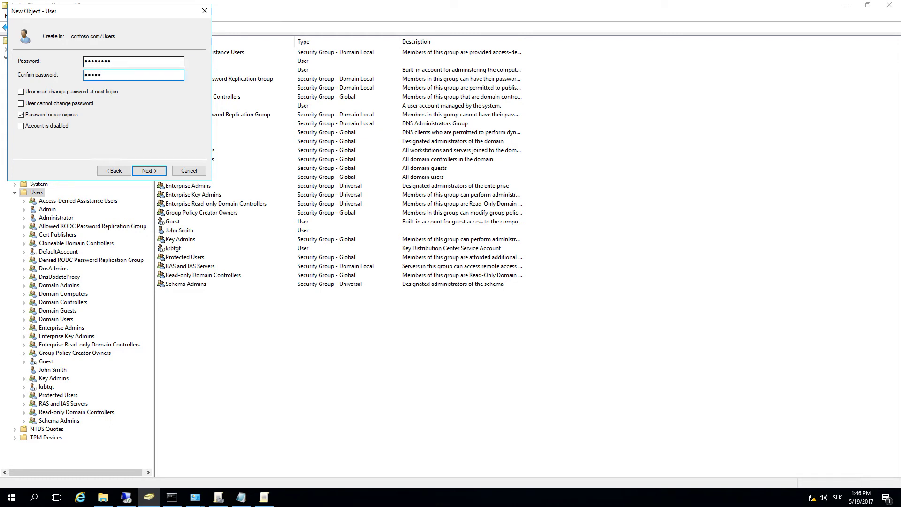
click(148, 170)
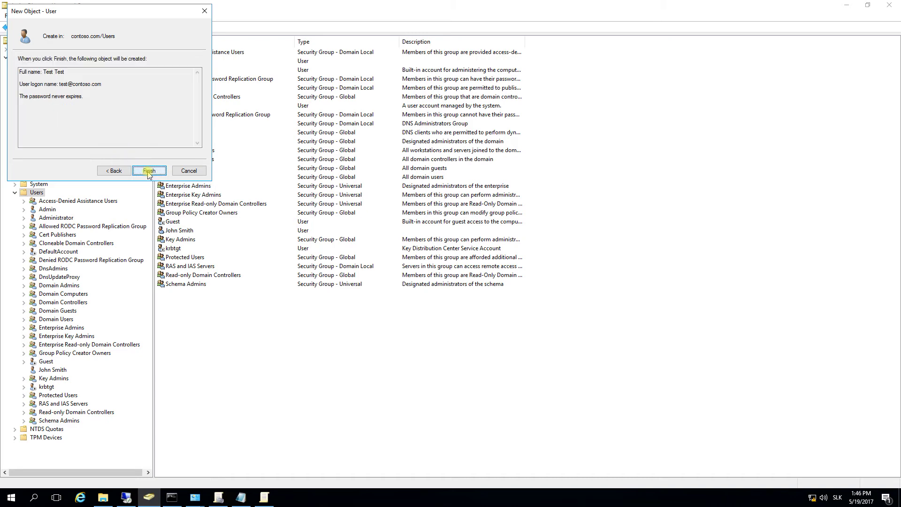
click(149, 171)
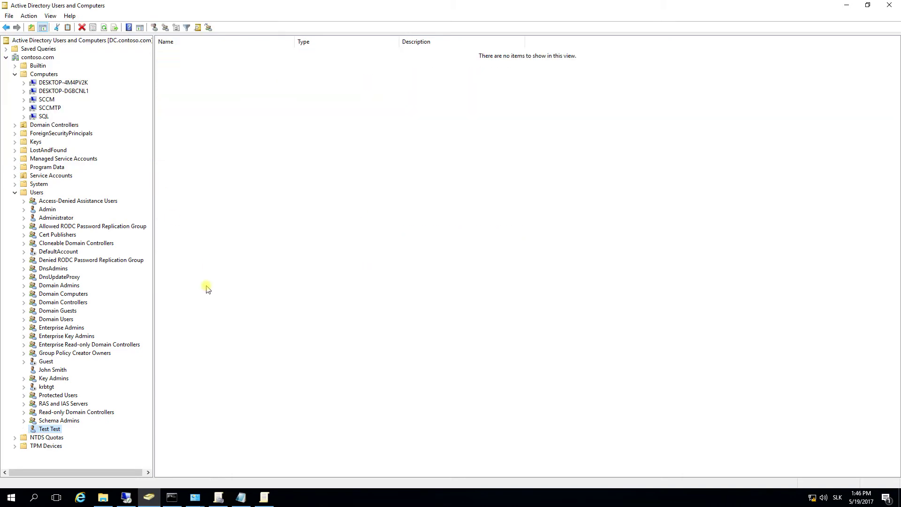
- Sign out of the remote Windows 10 session through Win+X > Shut down or sign out
click(127, 496)
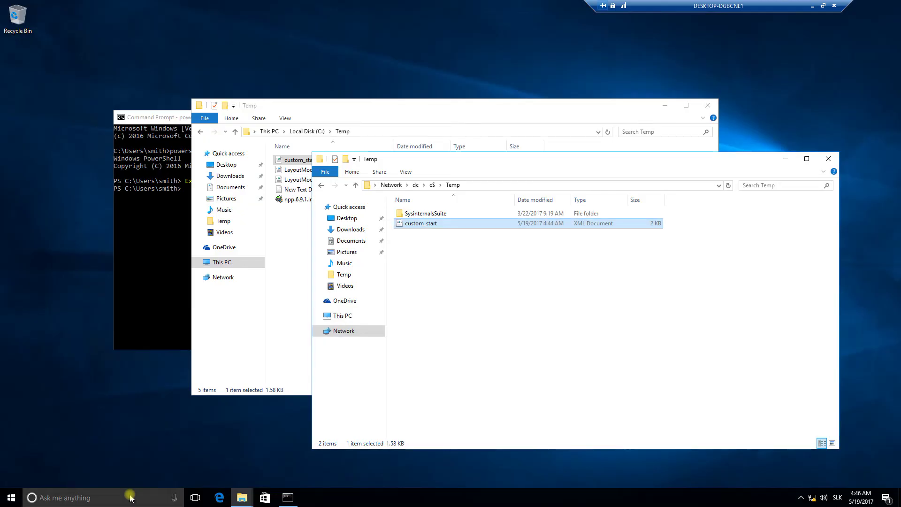
right_click(11, 497)
mouse_move(113, 468)
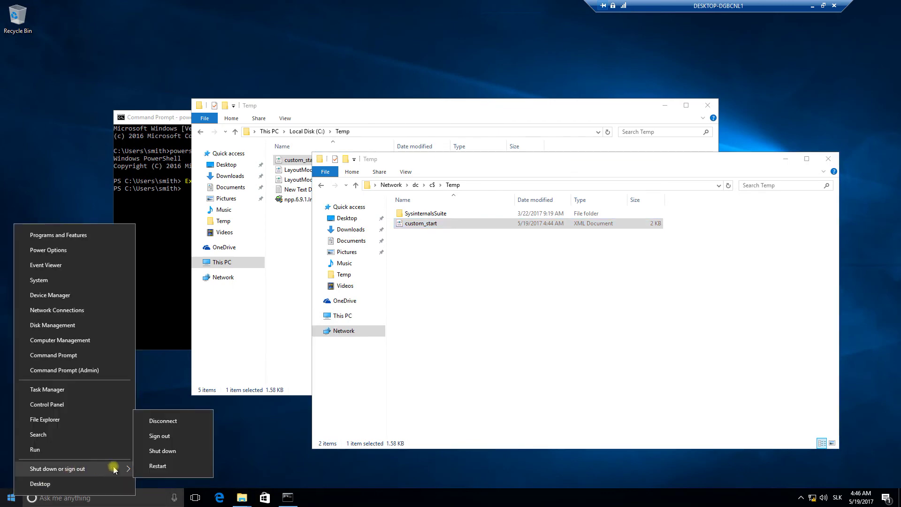
click(160, 436)
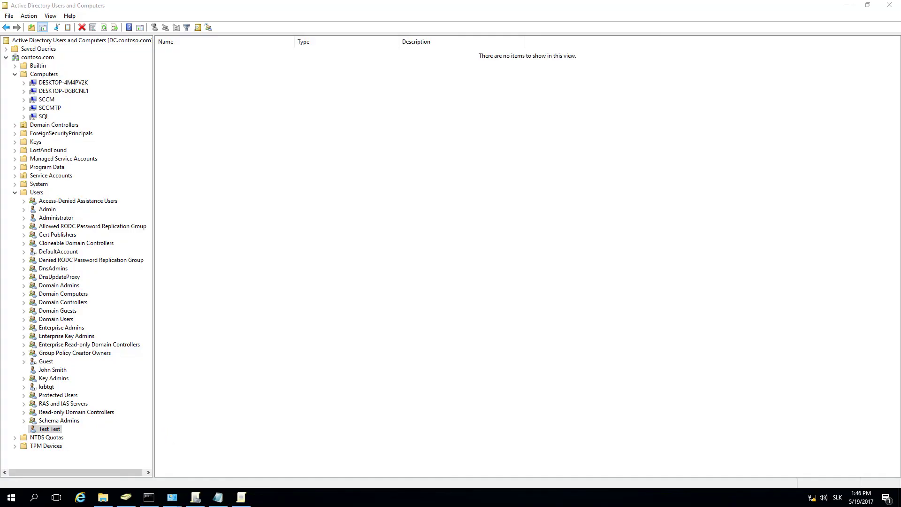
- Launch mstsc, connect to DESKTOP-DGBCNL1 using a different account, and submit the test user's name and password
click(12, 498)
text(mstsc)
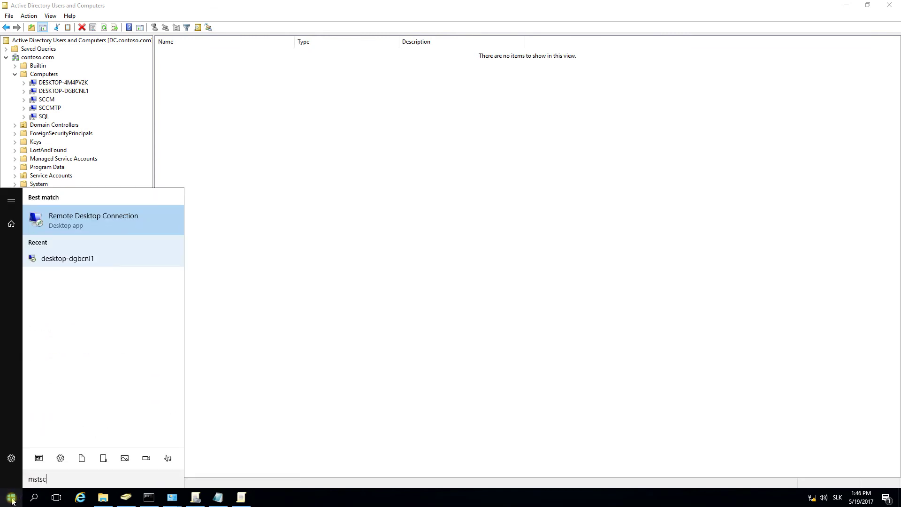
key(Return)
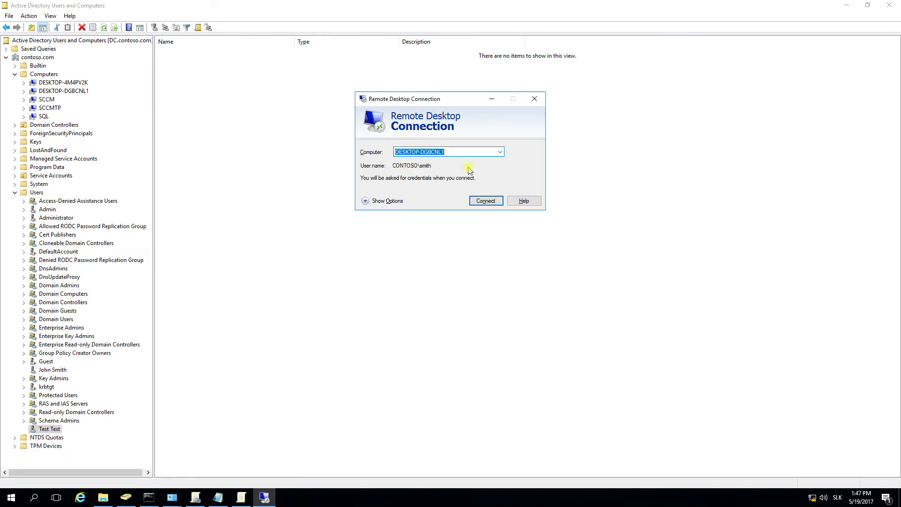
click(486, 201)
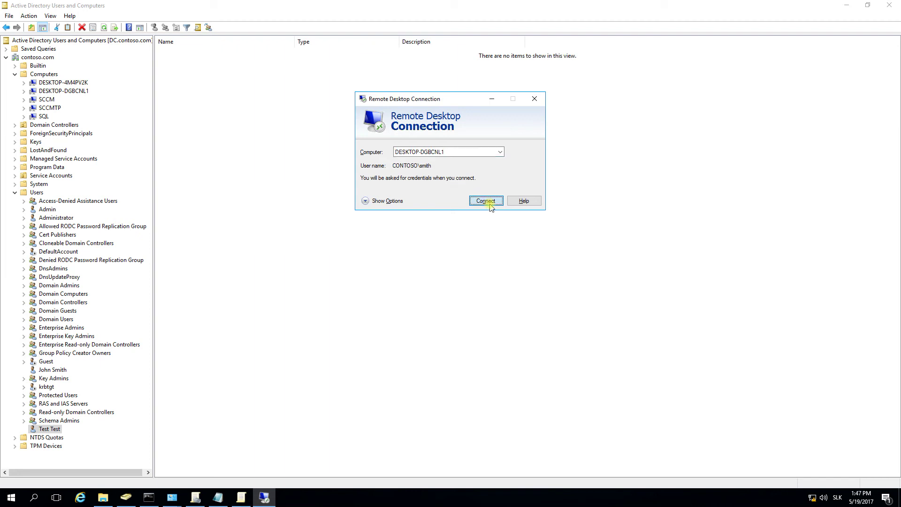
click(392, 298)
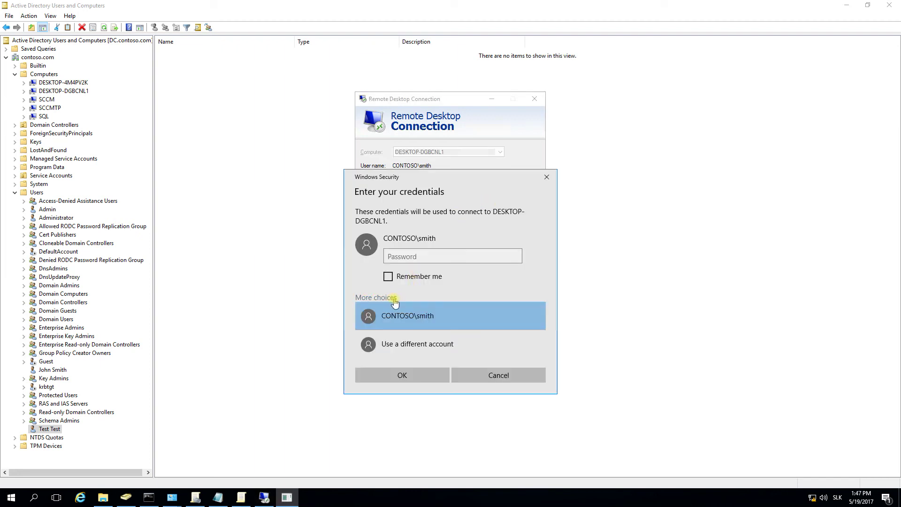
click(409, 344)
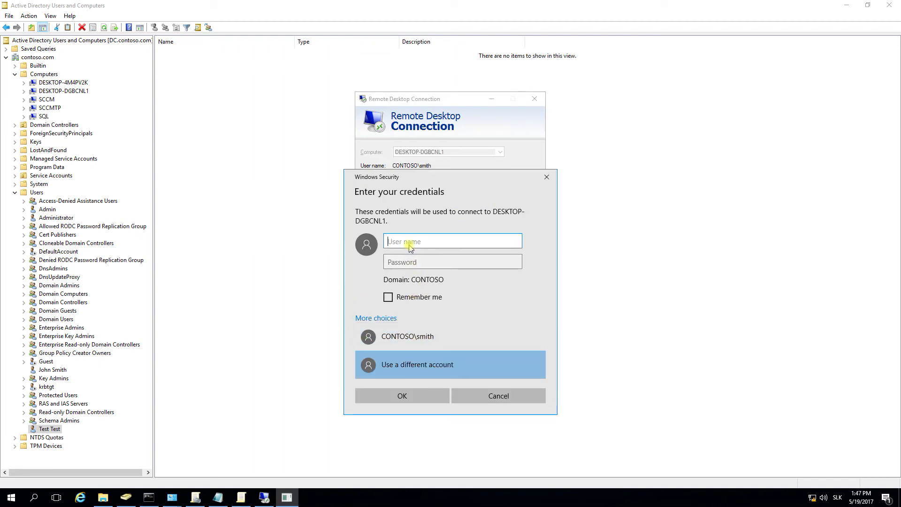
text(te)
click(408, 263)
text(****)
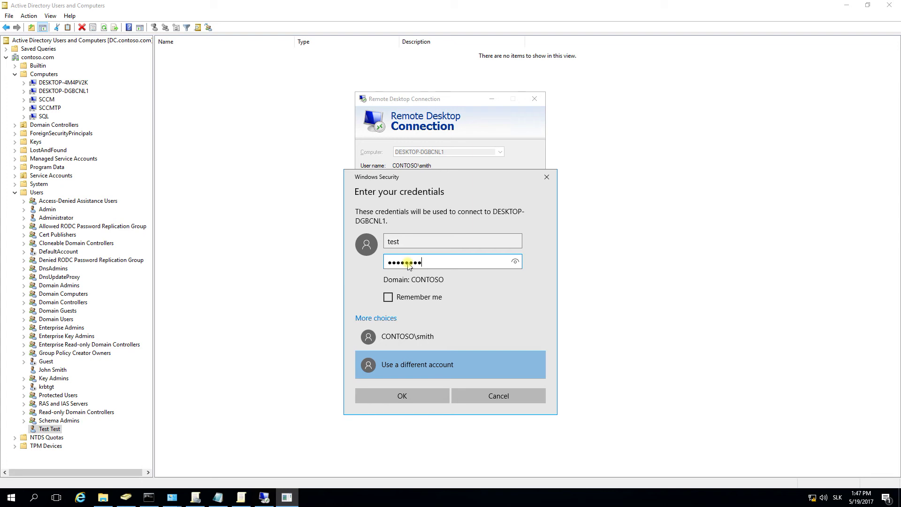
key(Return)
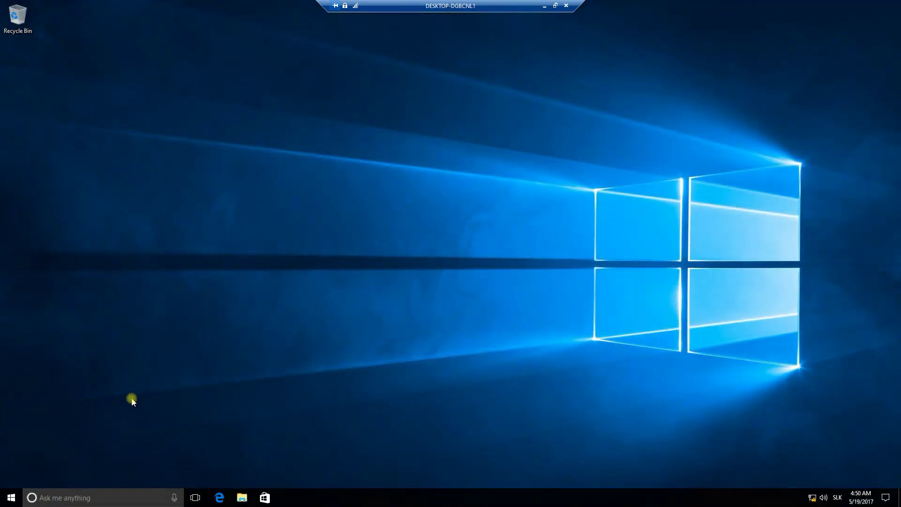
- View the test user's Start menu tile layout, then minimize the remote session to the host
click(10, 496)
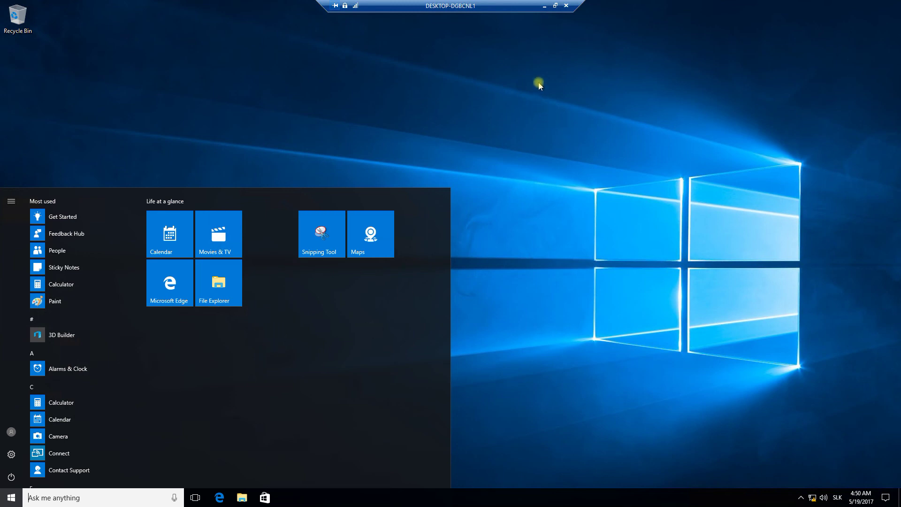
click(544, 6)
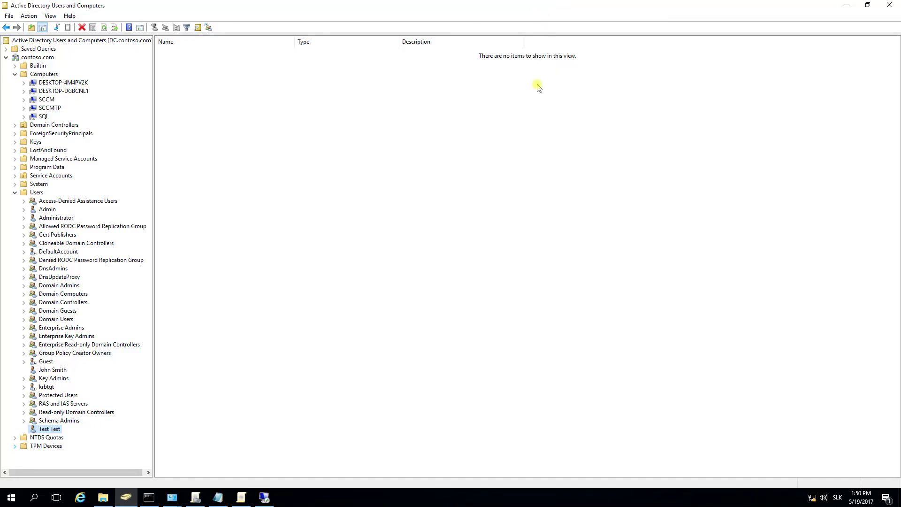
- In Notepad, type 'done :)' on a new line after step 4 of the plan
click(217, 497)
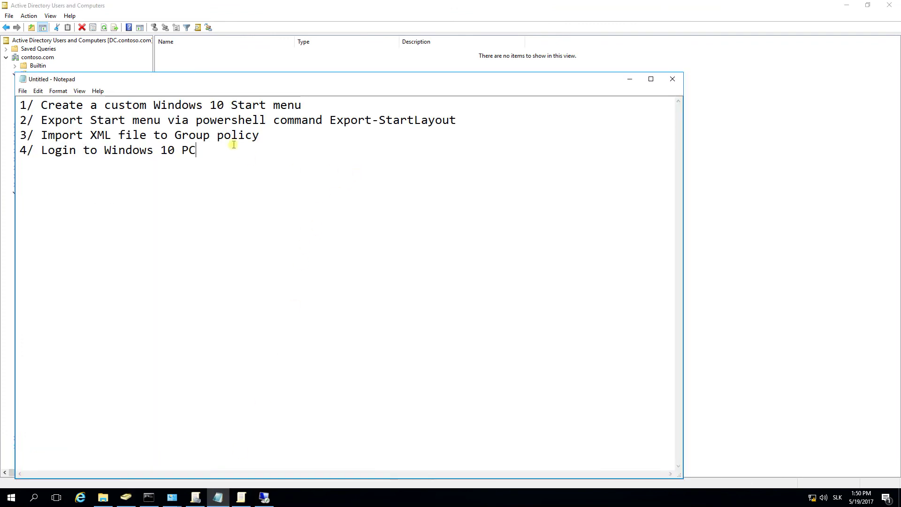
key(Return)
text(do)
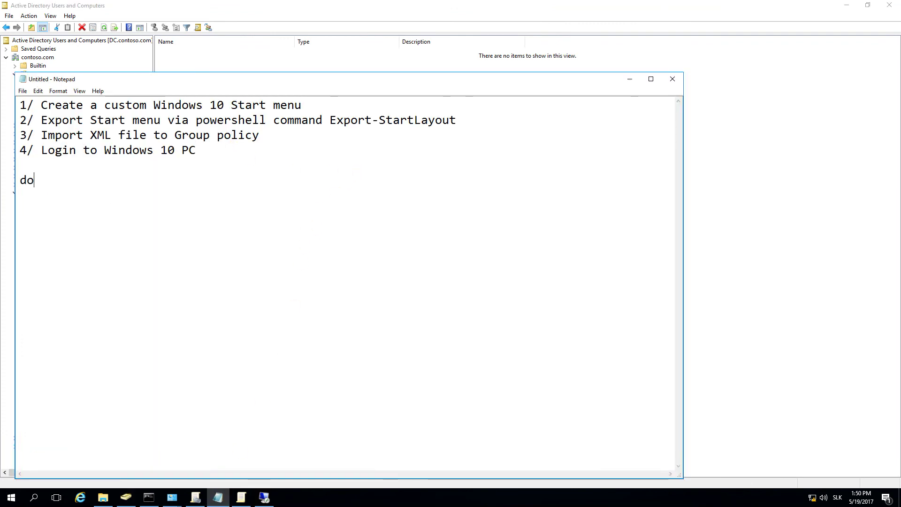
text(ne :))
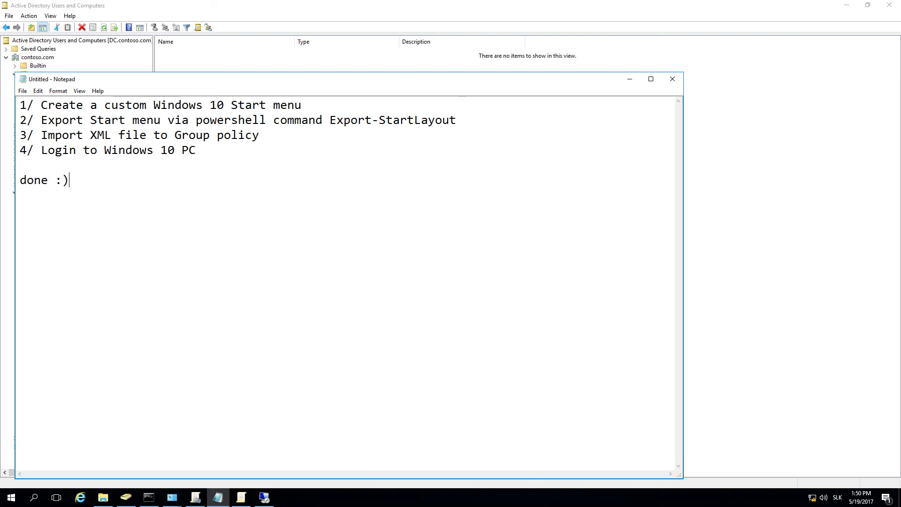